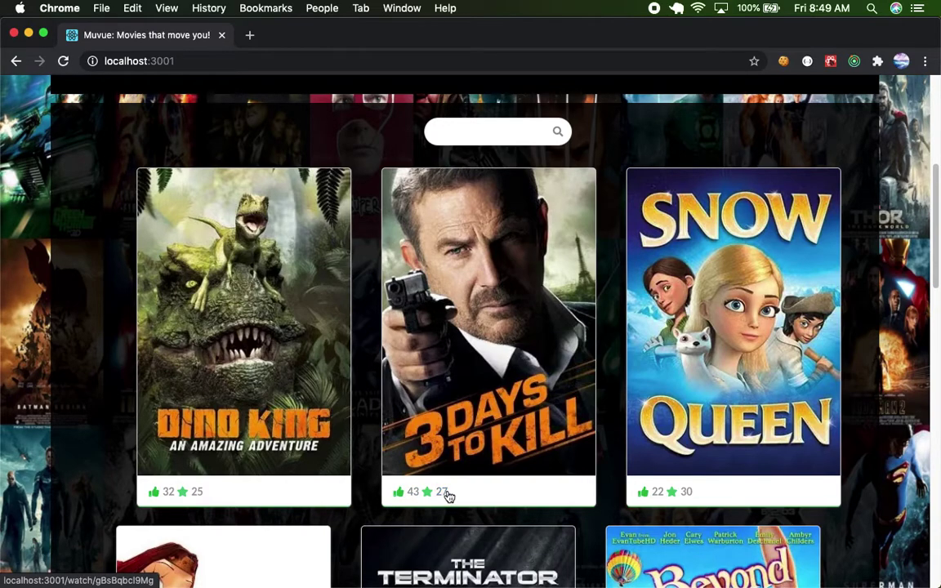
Scroll down through the whole movie catalogue and back up to the top.
scroll(440, 493, "down", 1)
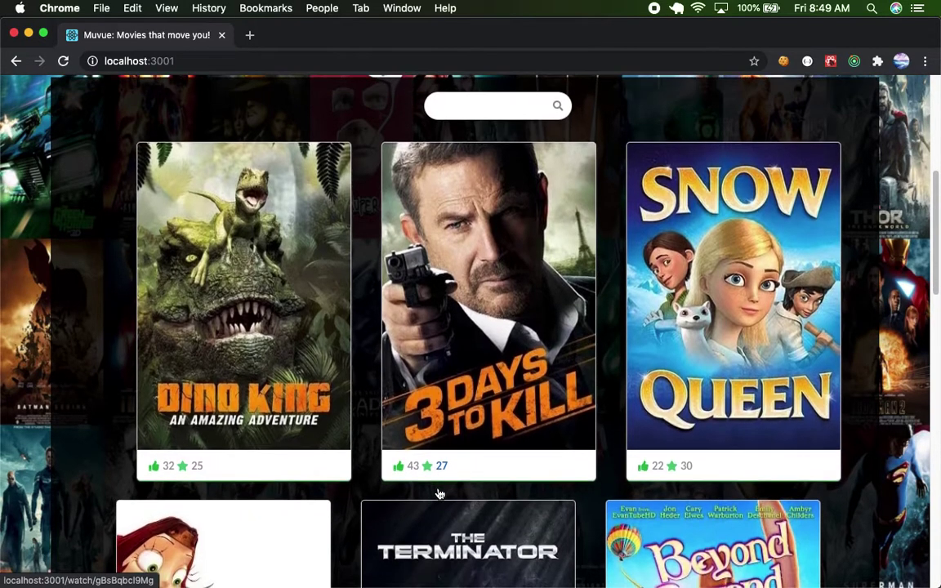
scroll(440, 493, "down", 3)
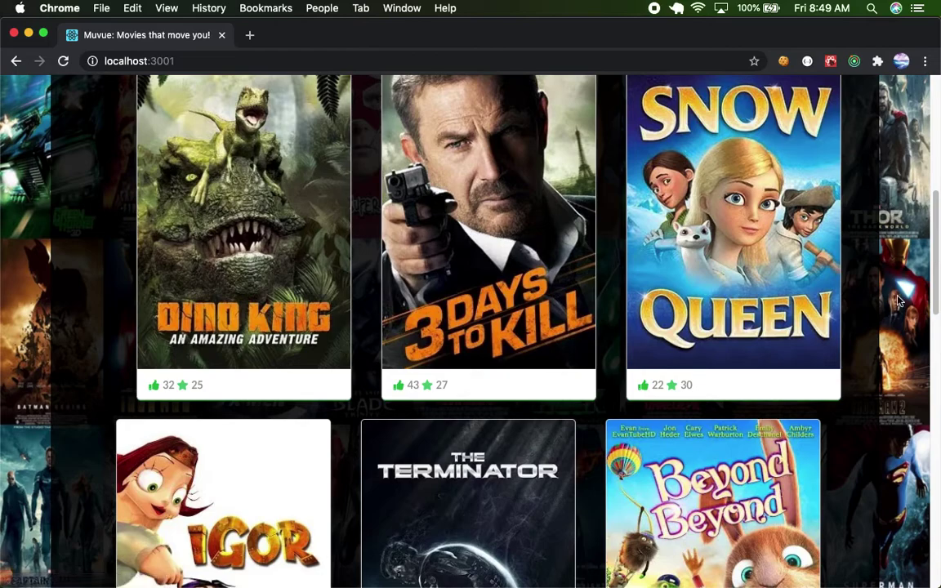
scroll(650, 434, "down", 4)
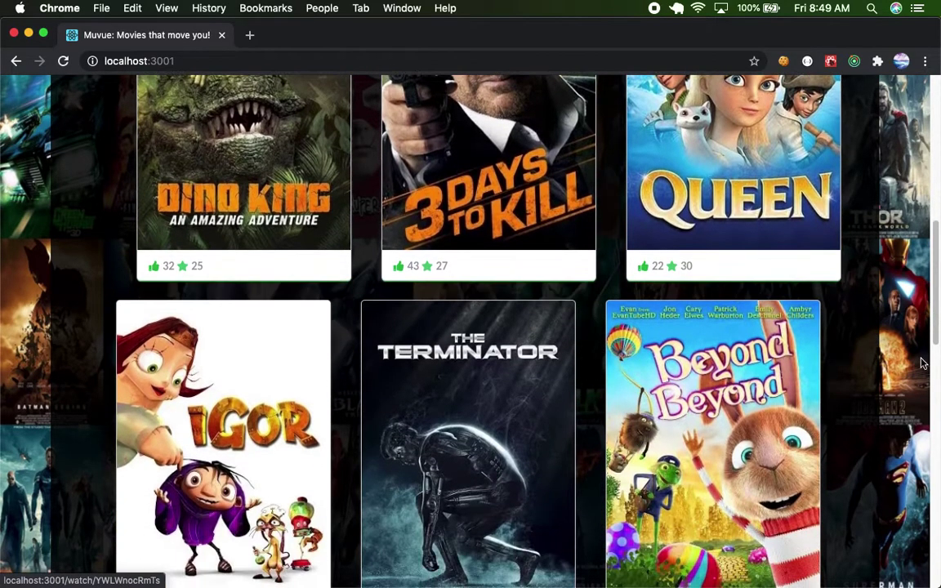
scroll(835, 412, "down", 6)
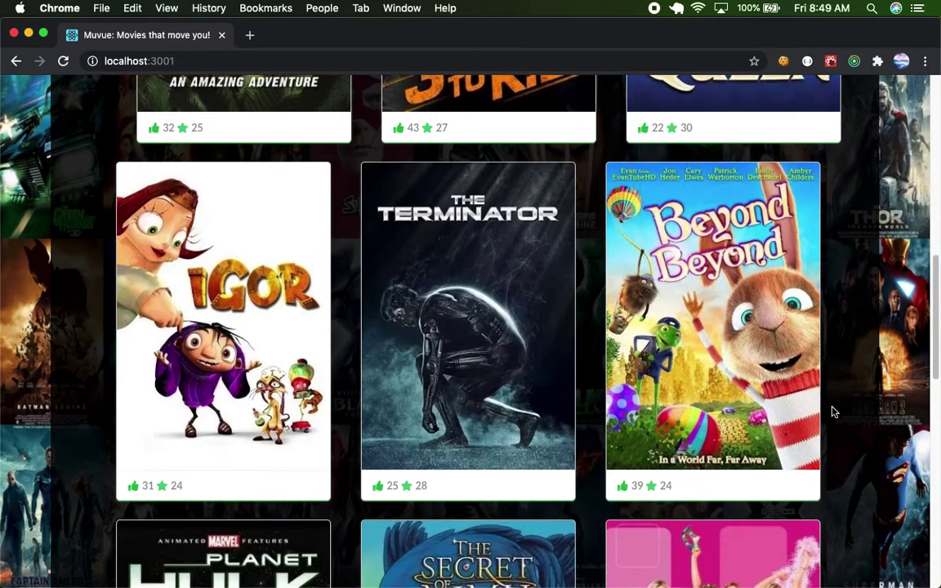
scroll(834, 411, "down", 6)
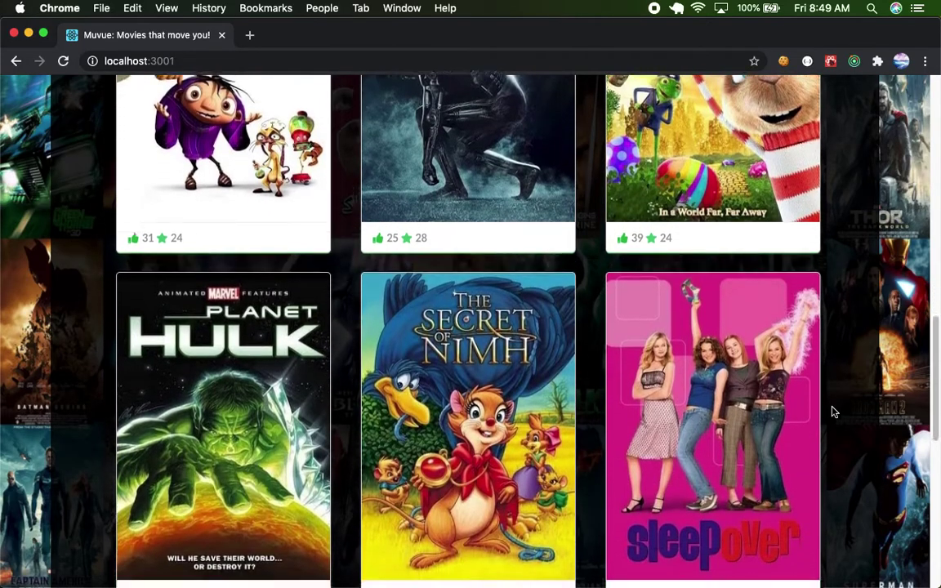
scroll(835, 412, "down", 10)
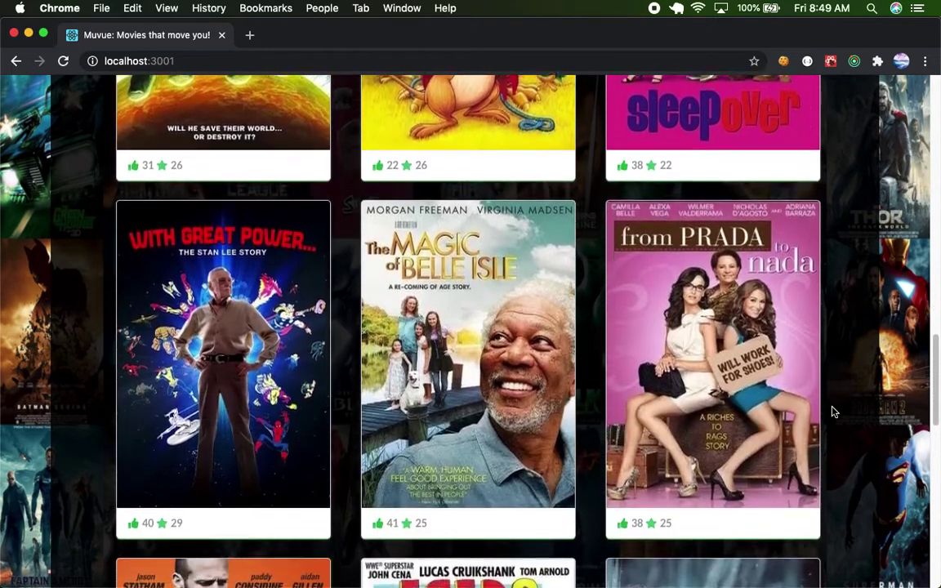
scroll(834, 412, "down", 12)
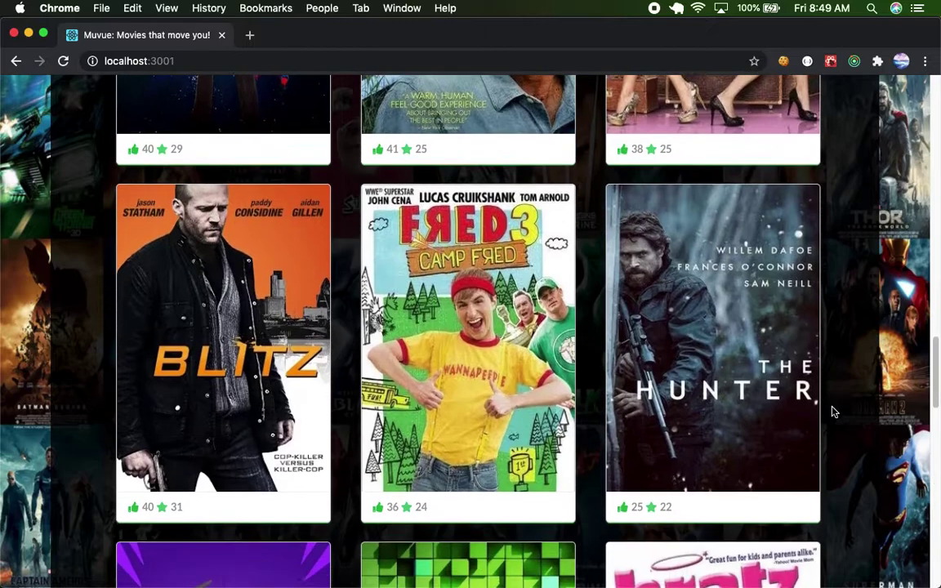
scroll(835, 411, "down", 5)
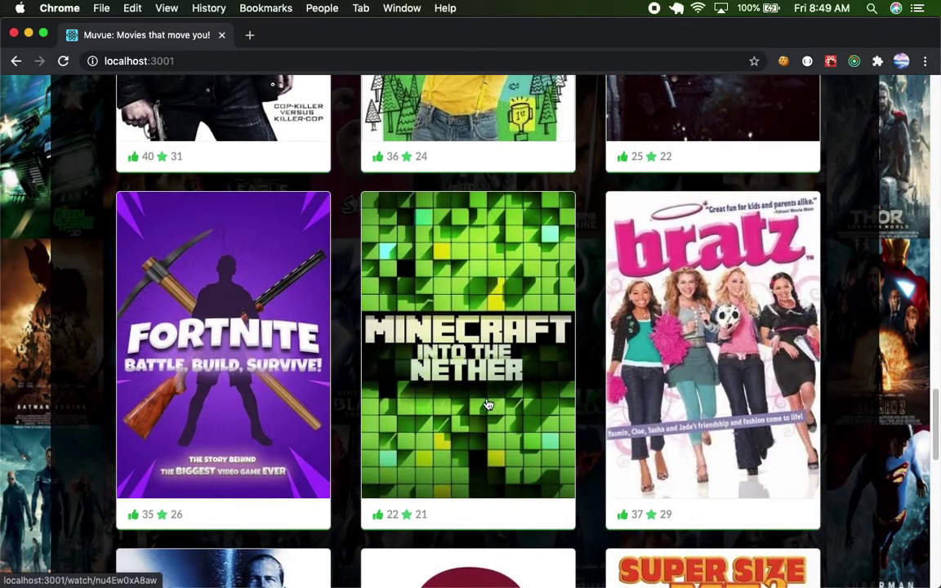
scroll(405, 389, "down", 10)
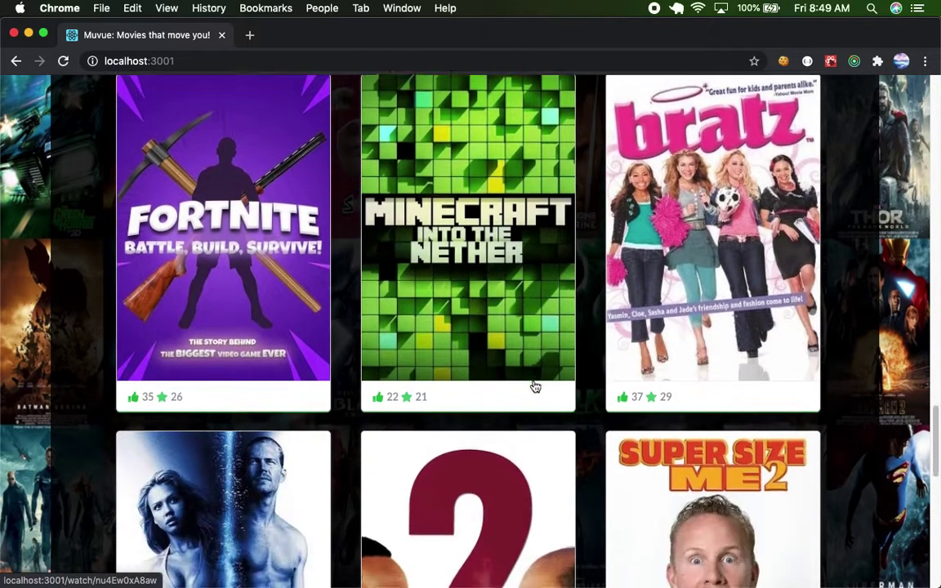
scroll(535, 387, "down", 1)
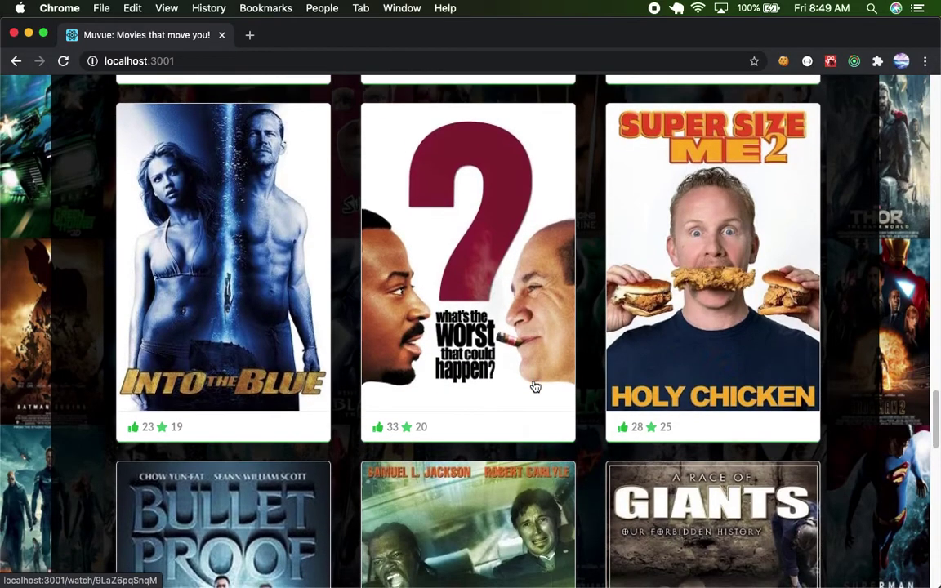
scroll(536, 385, "down", 2)
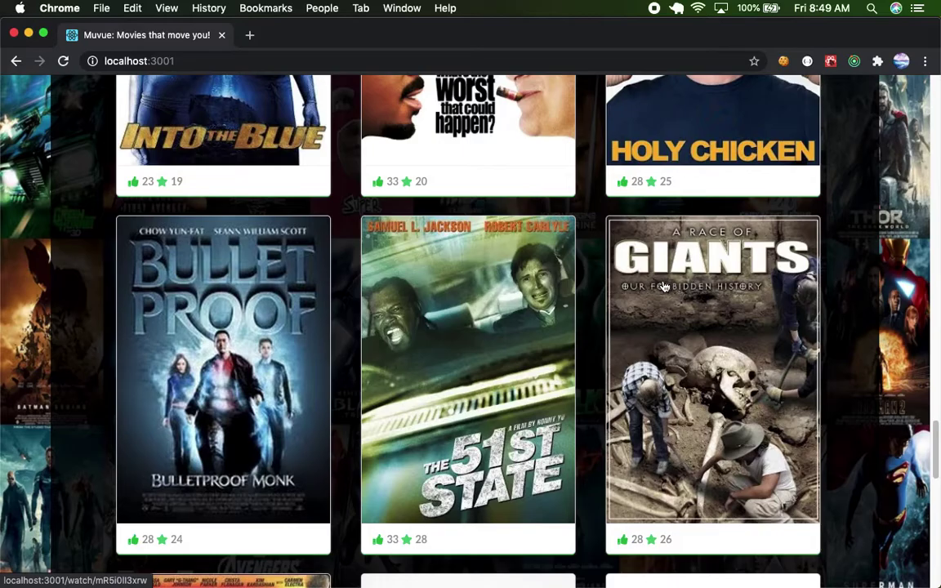
scroll(516, 423, "up", 15)
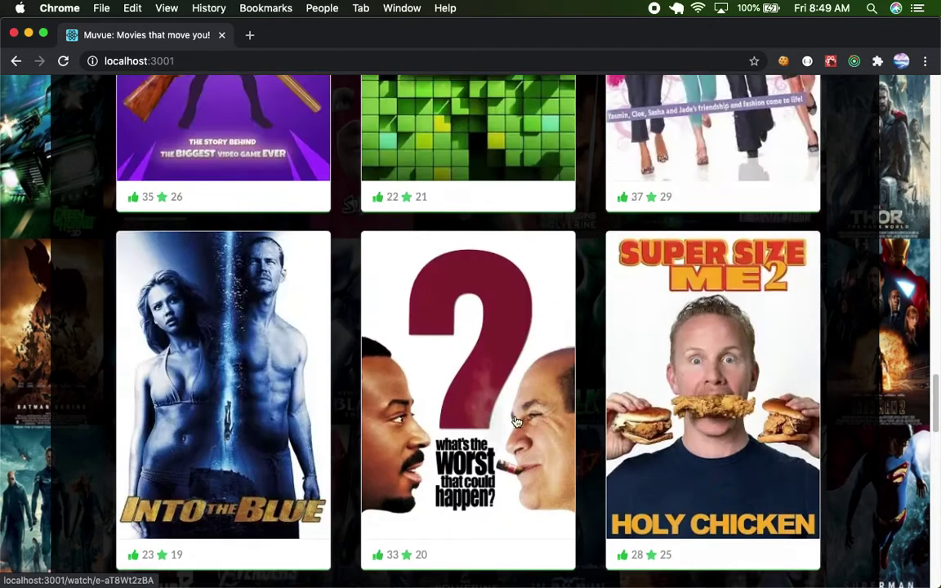
scroll(507, 393, "up", 10)
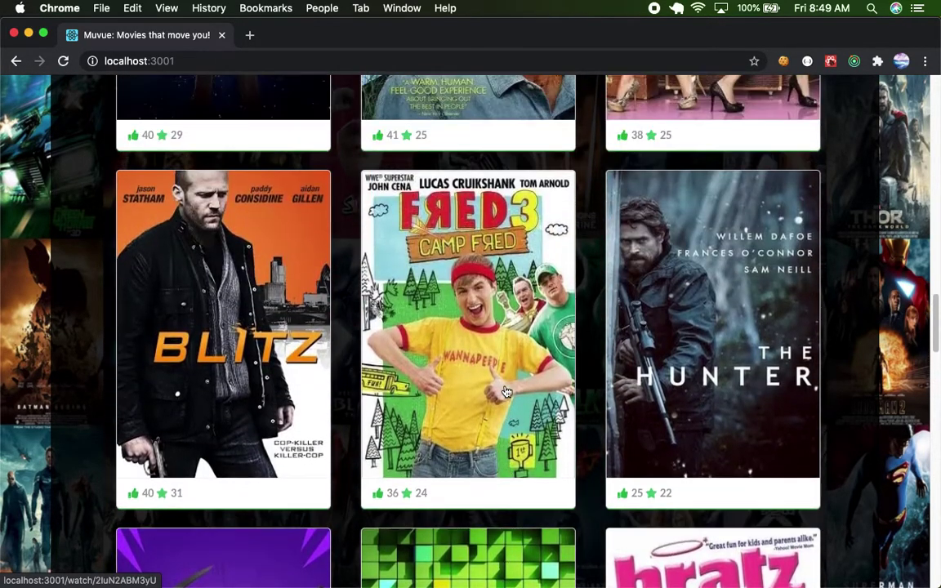
scroll(506, 393, "up", 10)
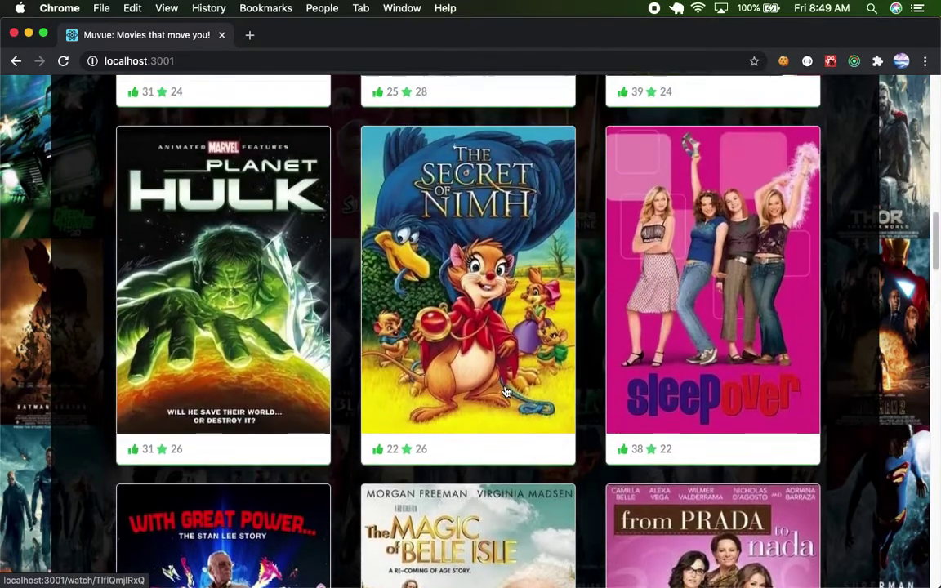
scroll(494, 301, "up", 10)
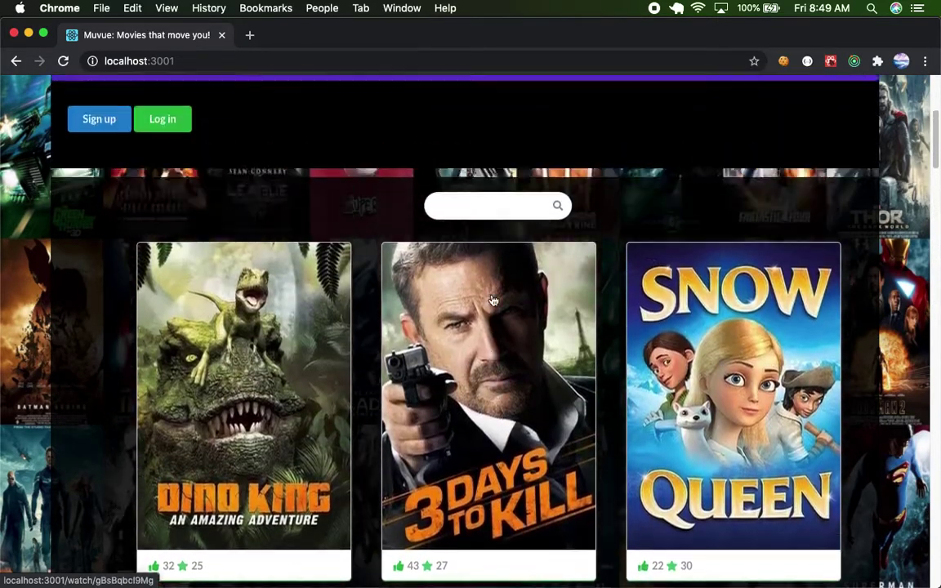
Search the catalogue for 'bli' so the grid narrows to the Blitz poster.
left_click(465, 237)
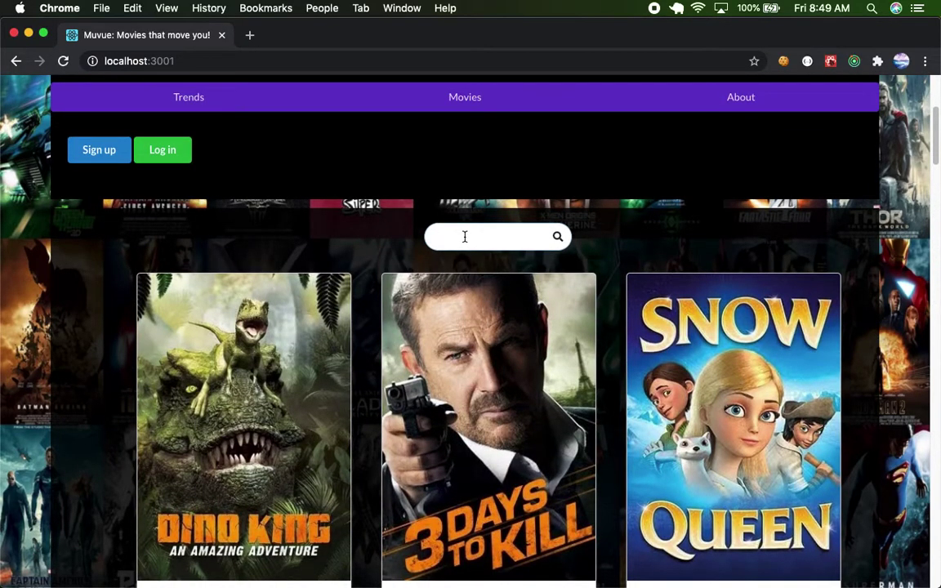
type("s")
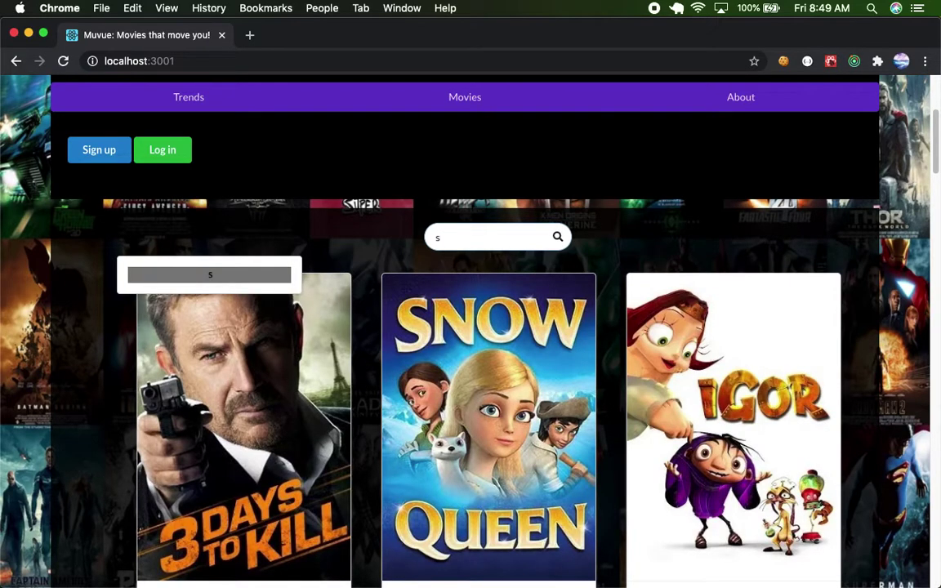
key("BackSpace")
type("t")
key("BackSpace")
type("b")
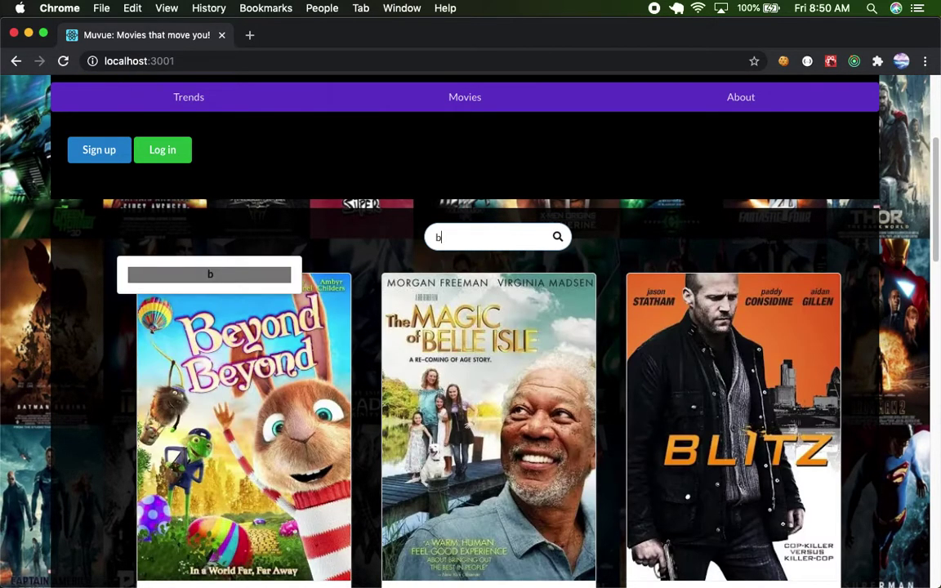
type("li")
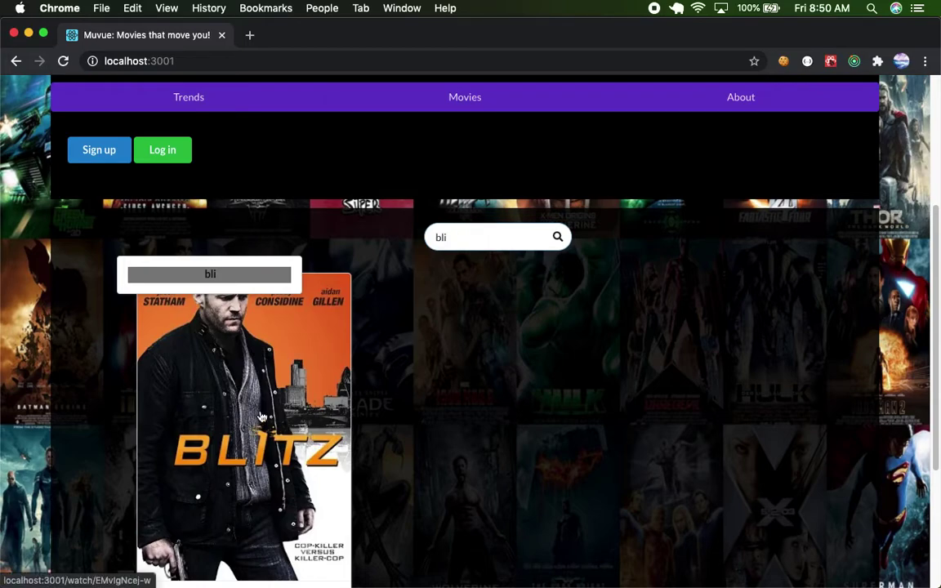
Open Blitz, start playback, raise the volume and skip ahead to 43:47.
left_click(220, 369)
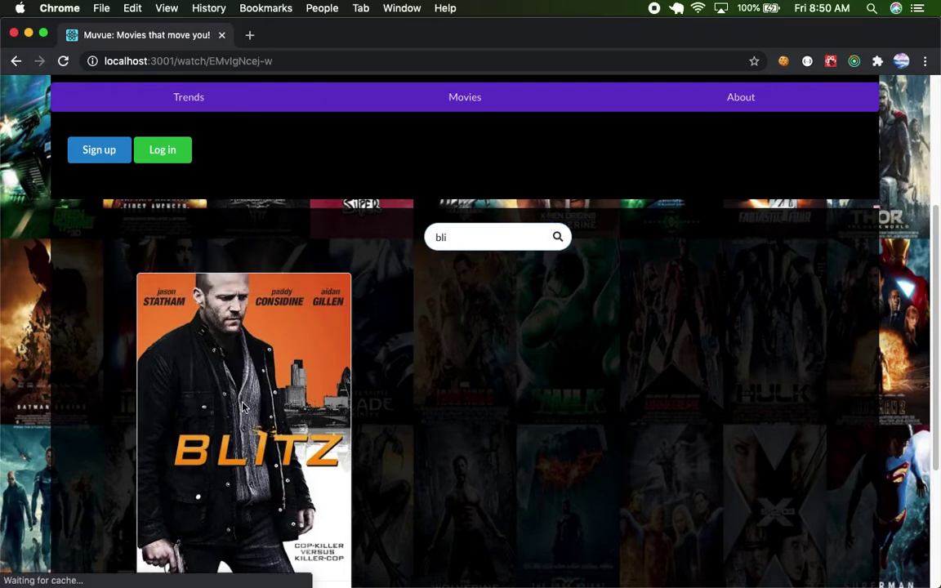
scroll(460, 335, "down", 3)
left_click(460, 335)
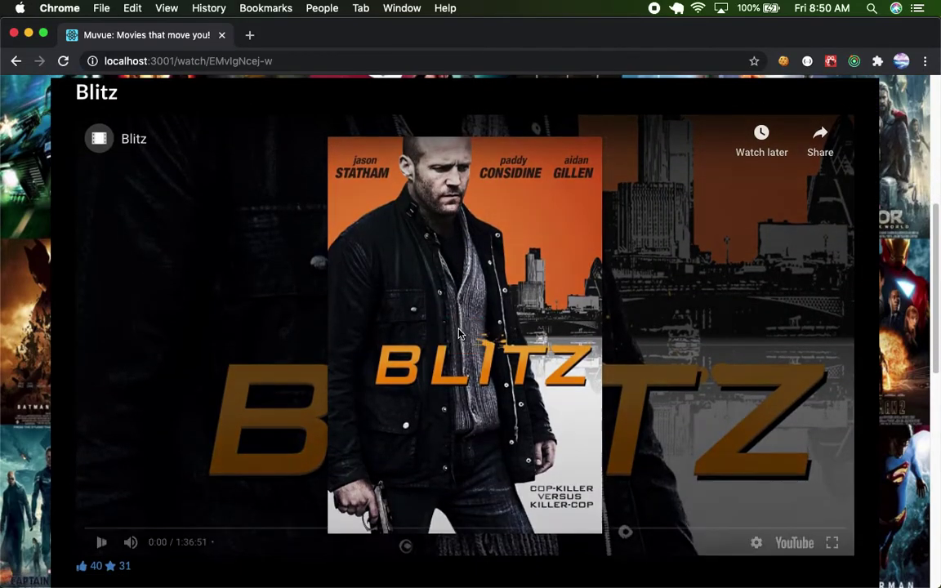
scroll(460, 333, "down", 1)
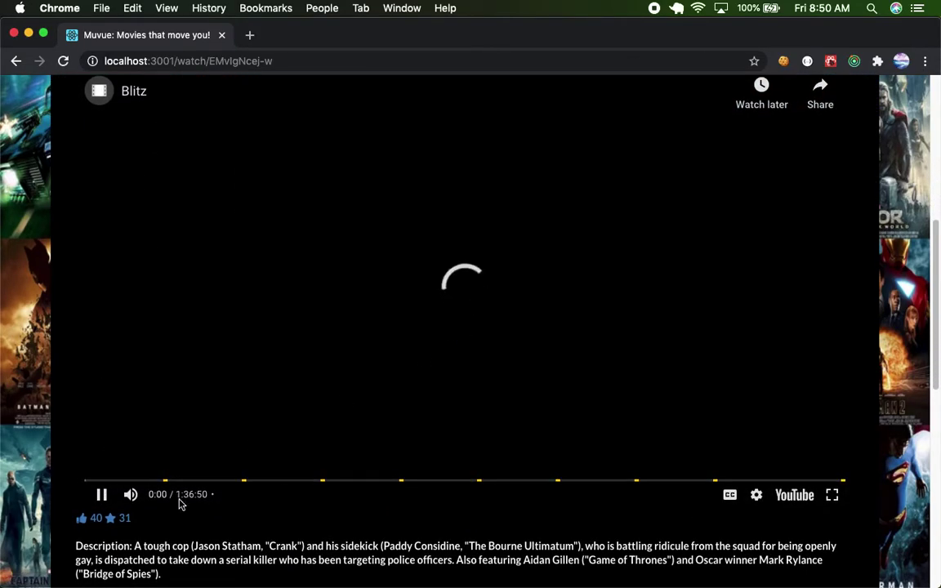
left_click_drag(189, 496, 210, 502)
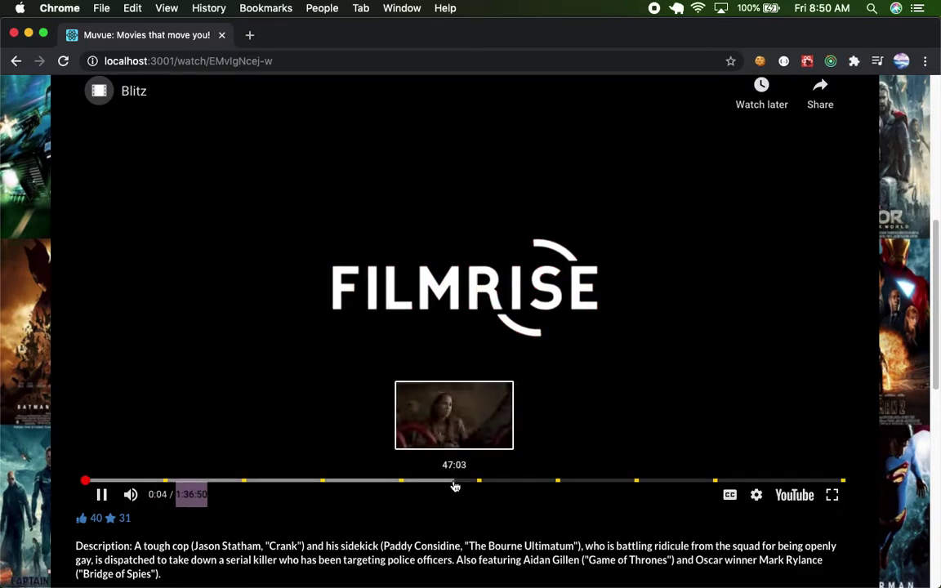
key("XF86AudioRaiseVolume")
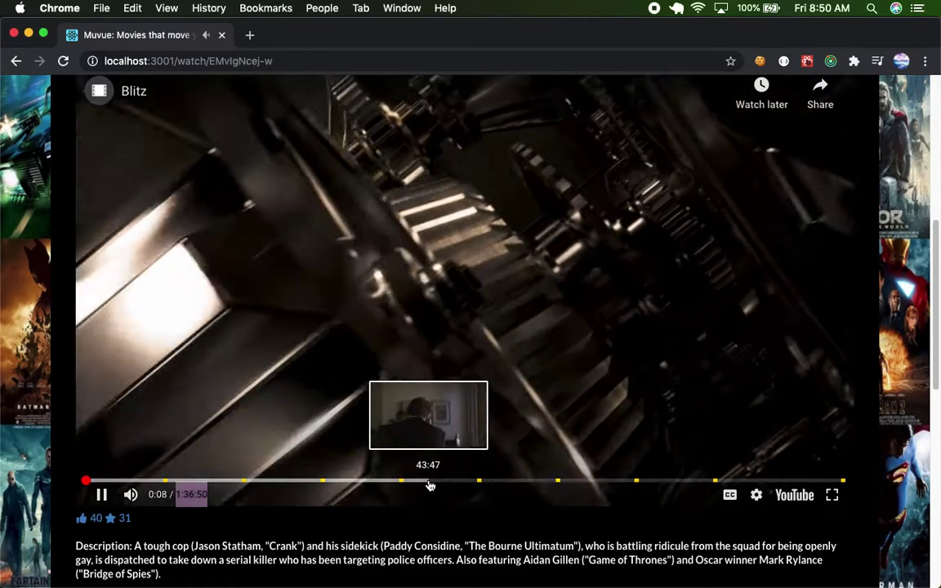
left_click(427, 483)
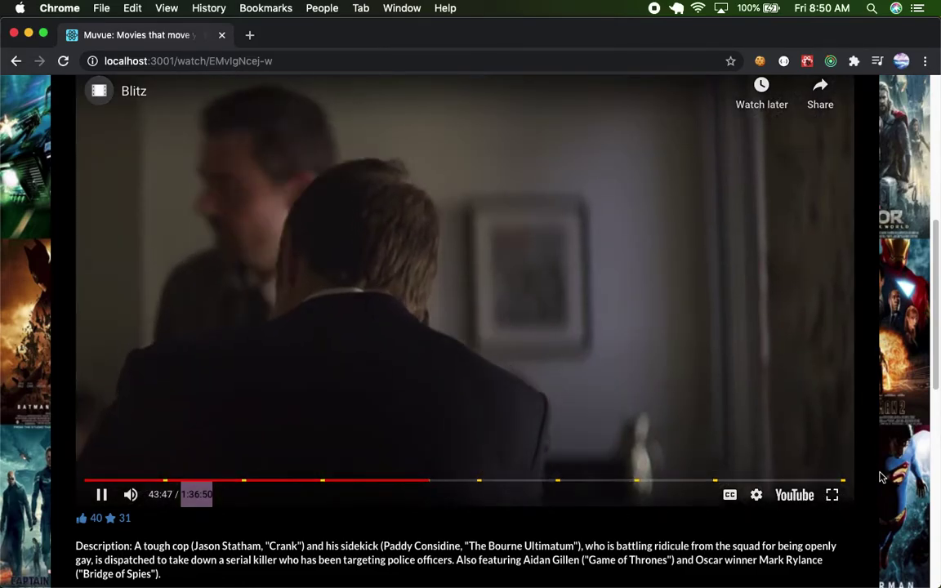
Watch briefly in full screen, then pause at 44:00 and scroll down to Reviews.
left_click(832, 496)
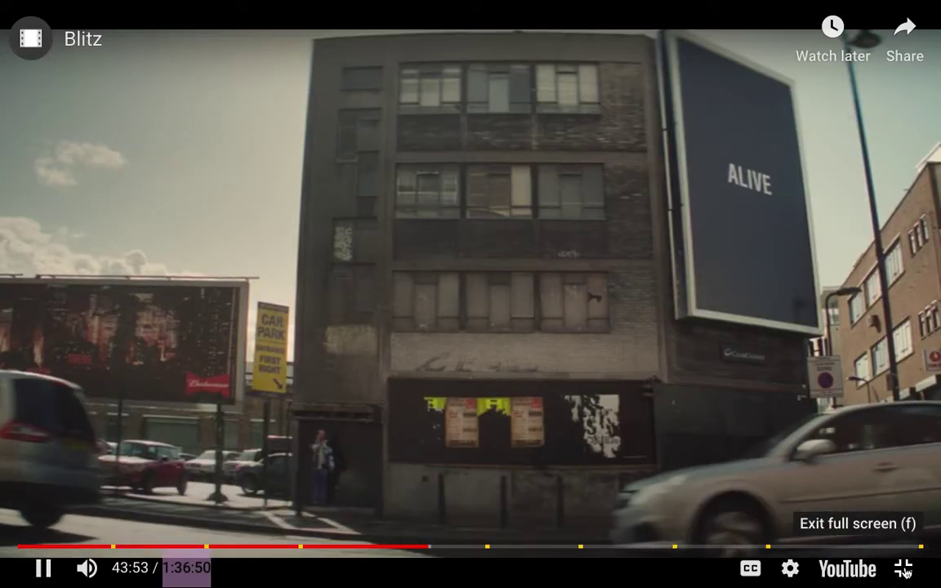
key("Escape")
scroll(562, 408, "down", 5)
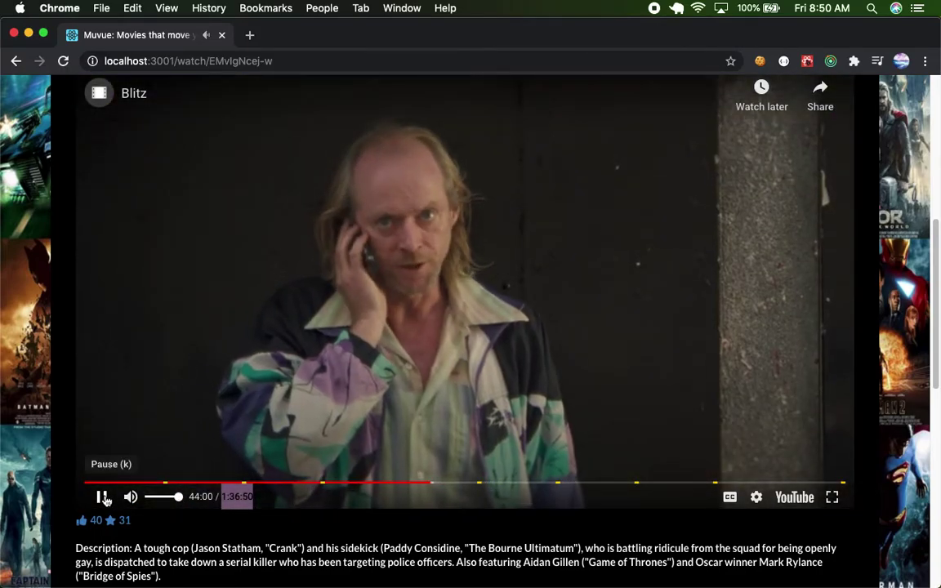
left_click(103, 498)
scroll(362, 490, "down", 5)
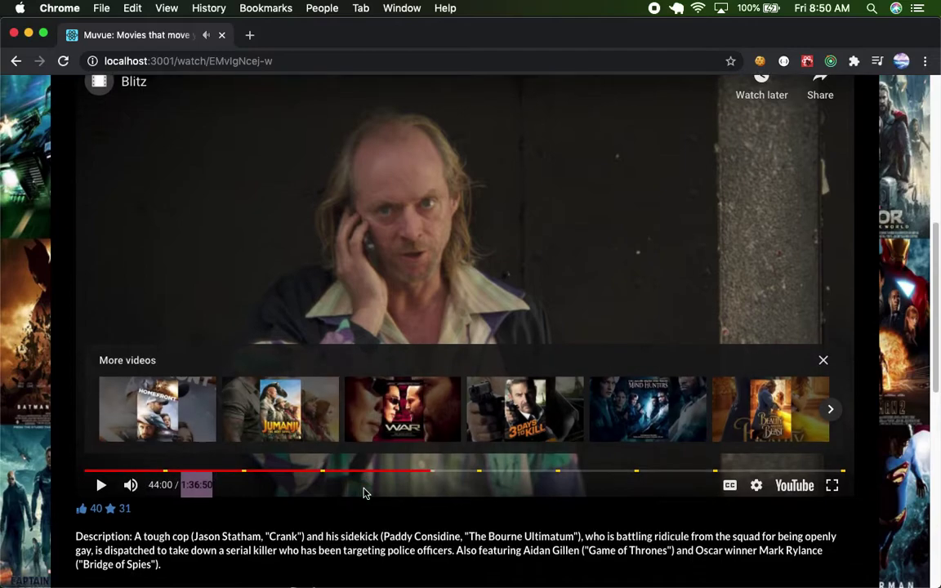
scroll(80, 283, "down", 1)
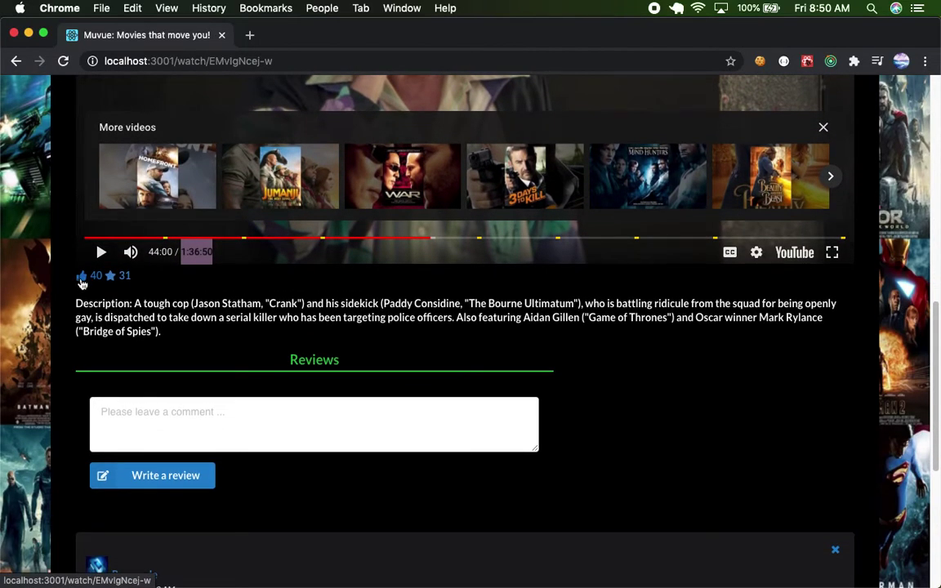
left_click(82, 277)
left_click(599, 415)
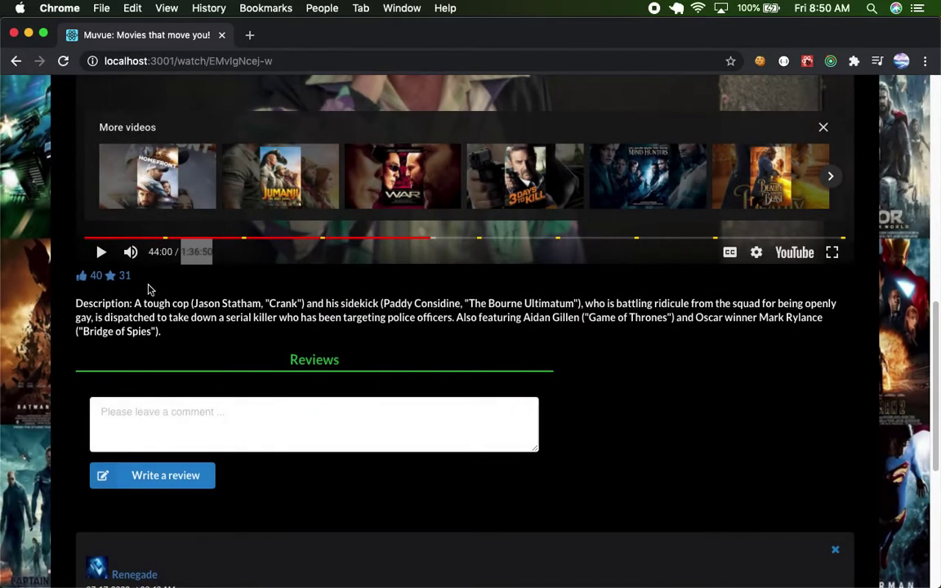
left_click(115, 276)
left_click(595, 416)
scroll(593, 421, "down", 2)
scroll(592, 421, "down", 5)
left_click(205, 225)
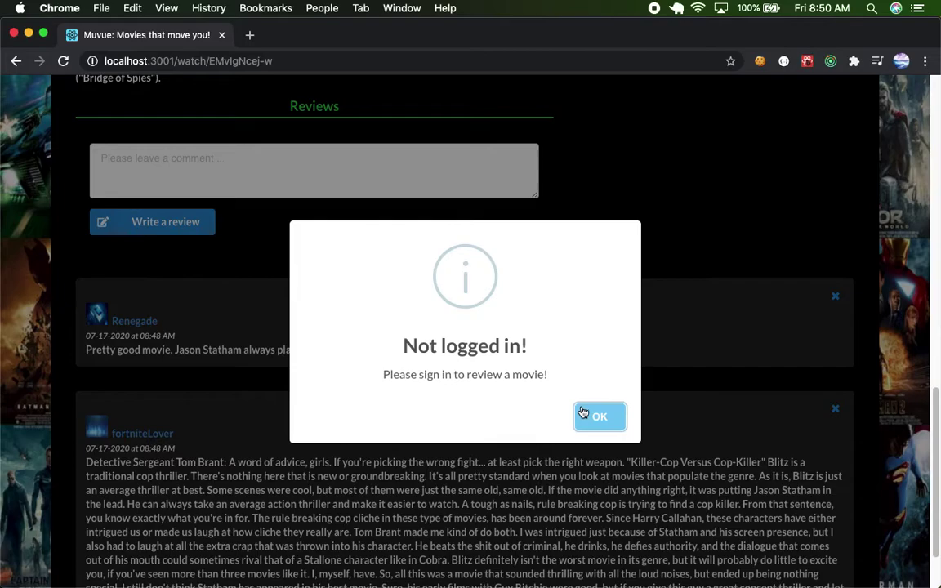
left_click(596, 416)
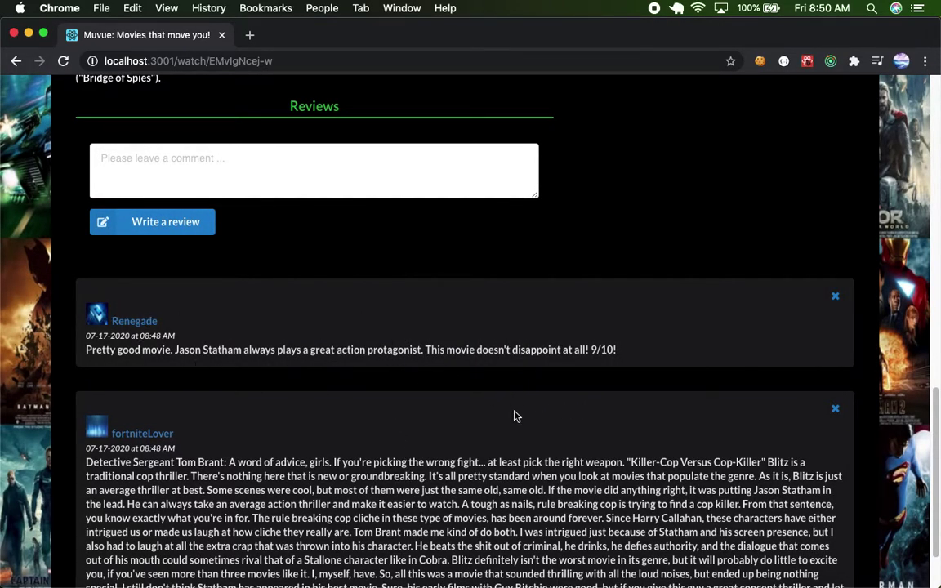
scroll(515, 417, "up", 7)
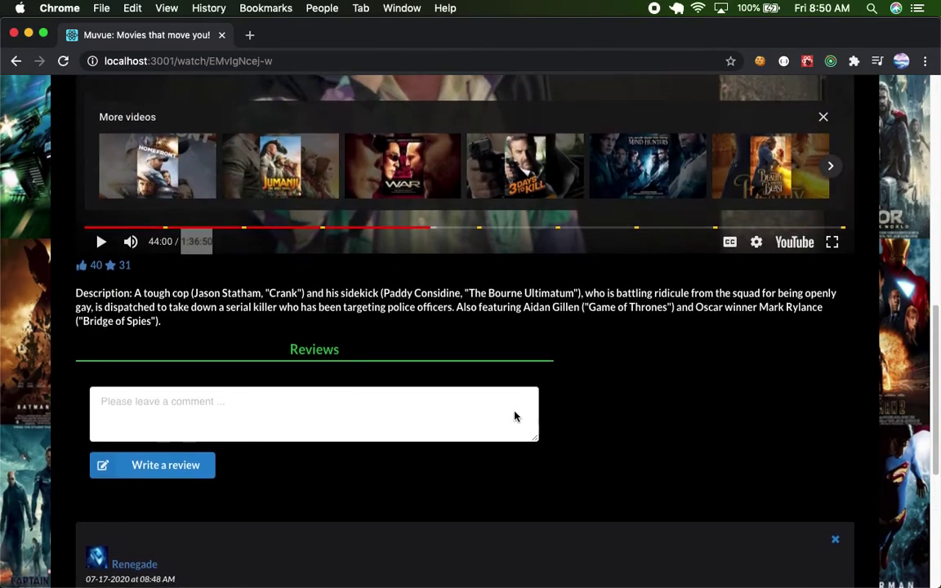
scroll(514, 416, "up", 13)
scroll(183, 234, "up", 5)
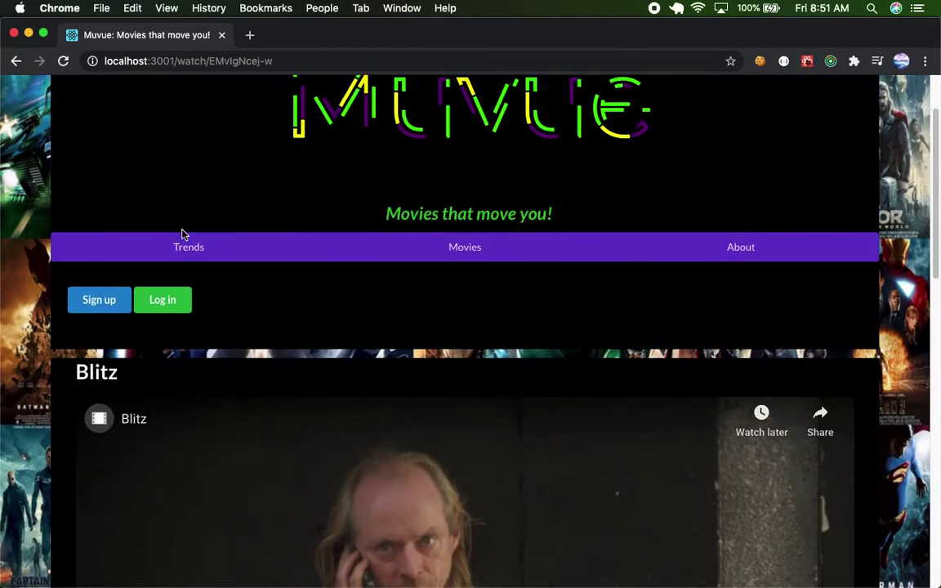
scroll(183, 236, "up", 1)
scroll(183, 236, "down", 3)
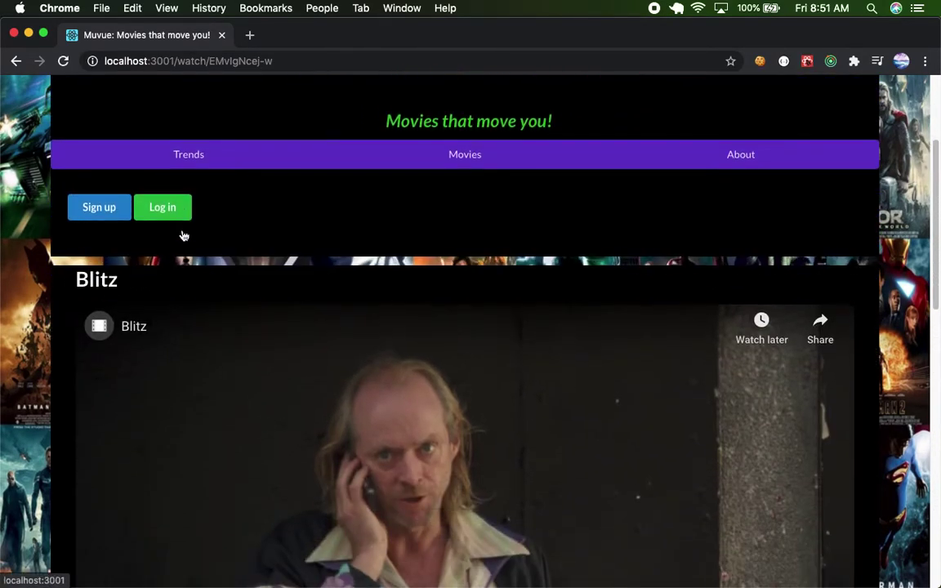
scroll(183, 235, "down", 7)
scroll(183, 235, "up", 5)
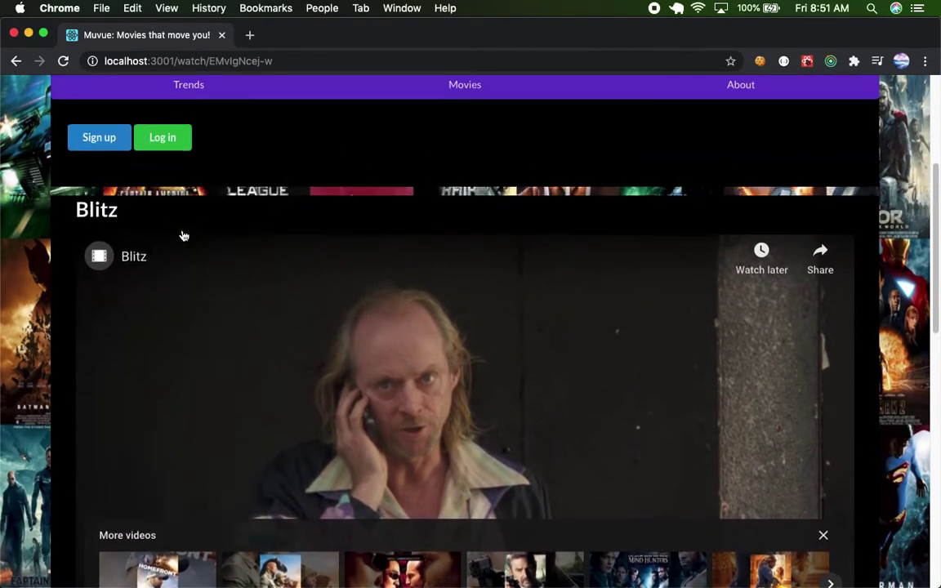
scroll(183, 235, "up", 4)
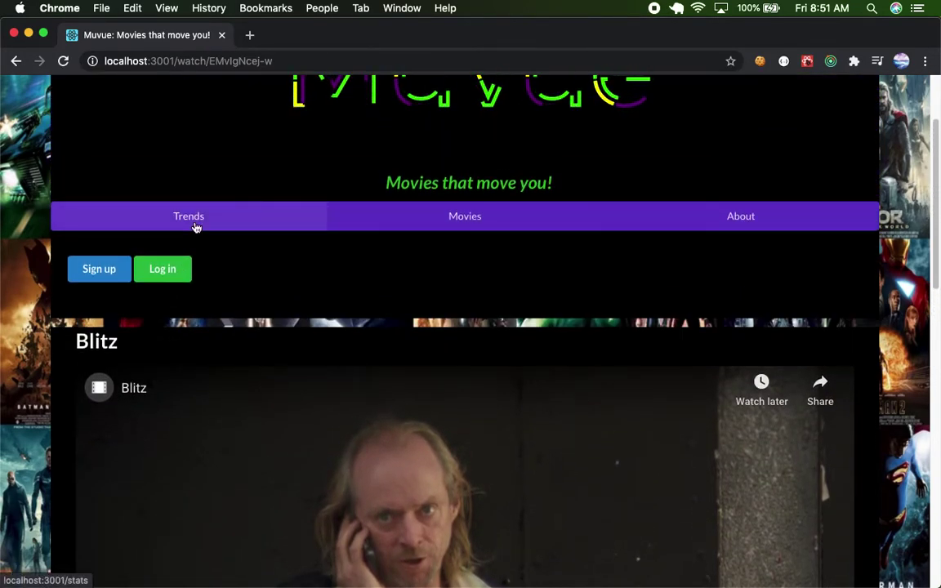
Open Trends and scroll down past the most liked, favorited and reviewed lists to Charts.
left_click(196, 228)
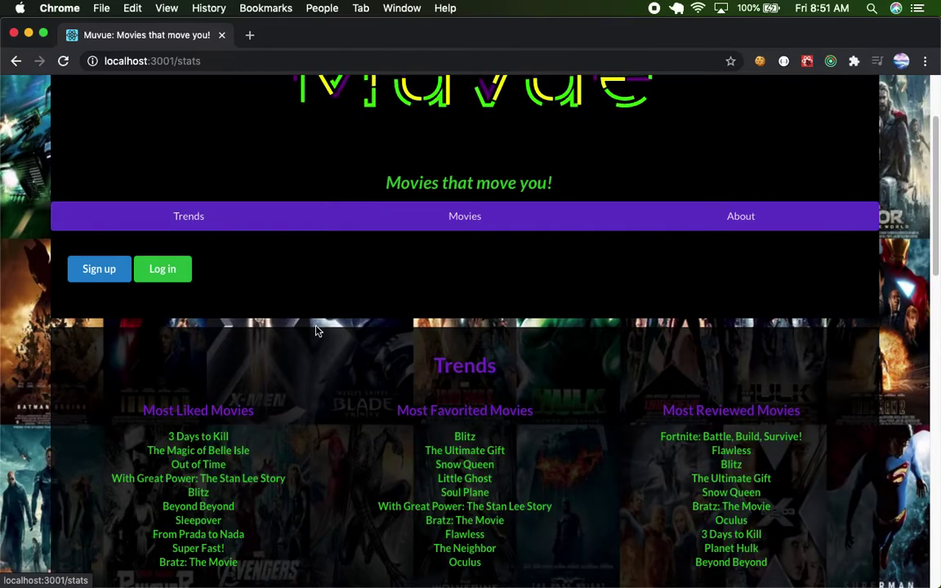
scroll(318, 331, "down", 2)
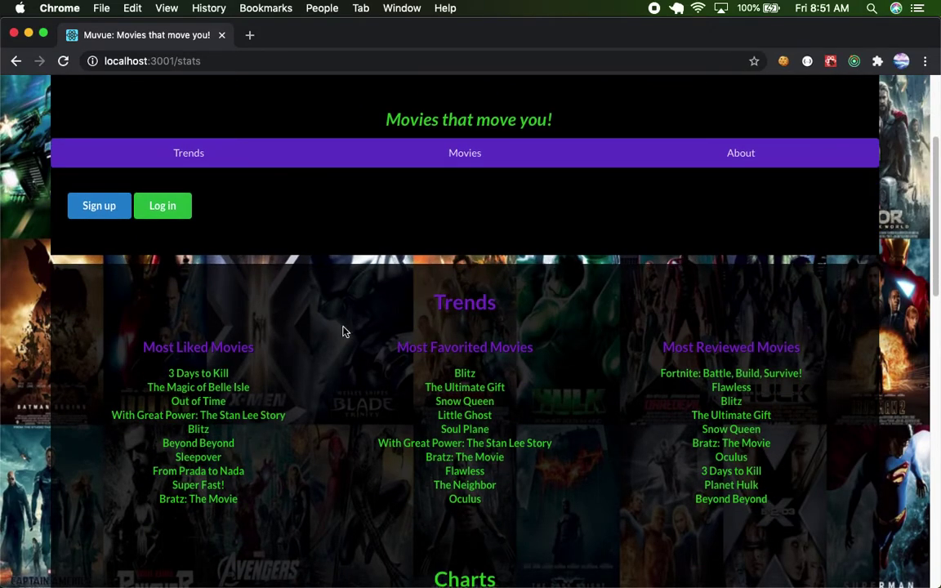
scroll(197, 342, "down", 2)
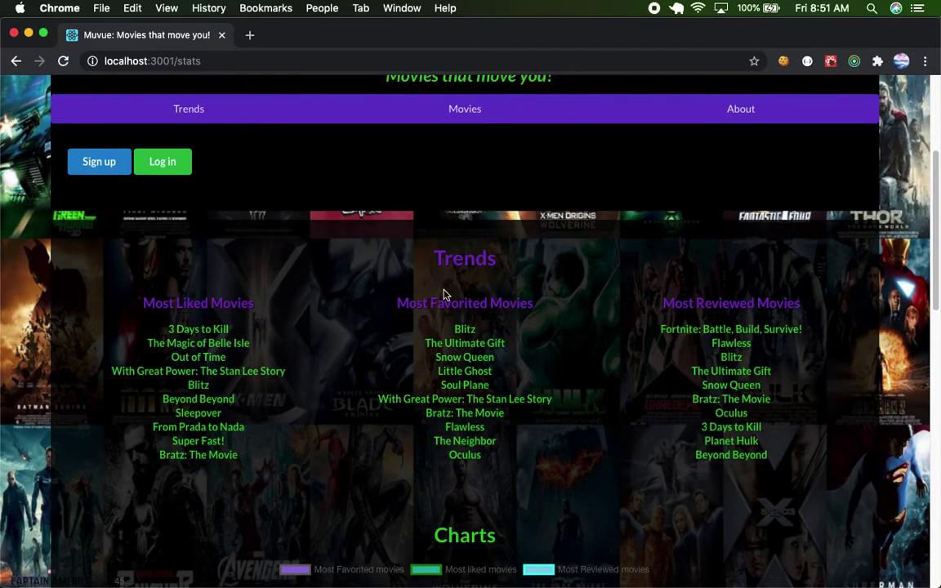
scroll(647, 333, "down", 8)
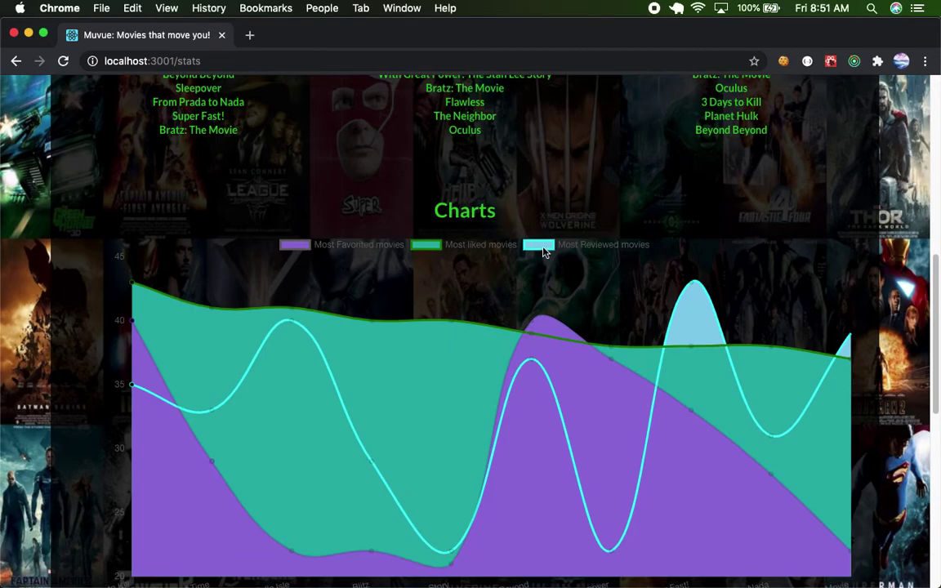
Toggle the Reviewed, Favorited and Liked legend series, ending with only Most liked movies shown.
scroll(542, 247, "down", 1)
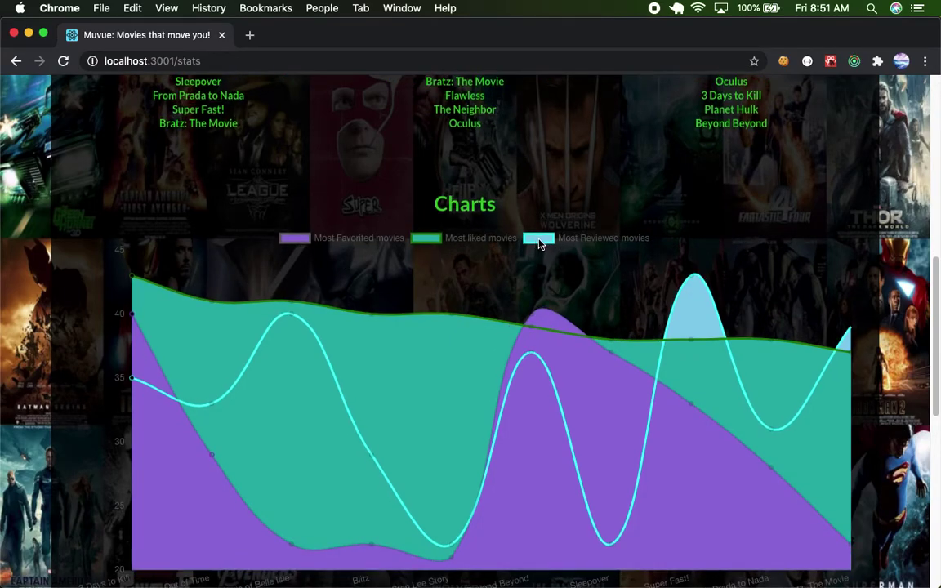
left_click(548, 246)
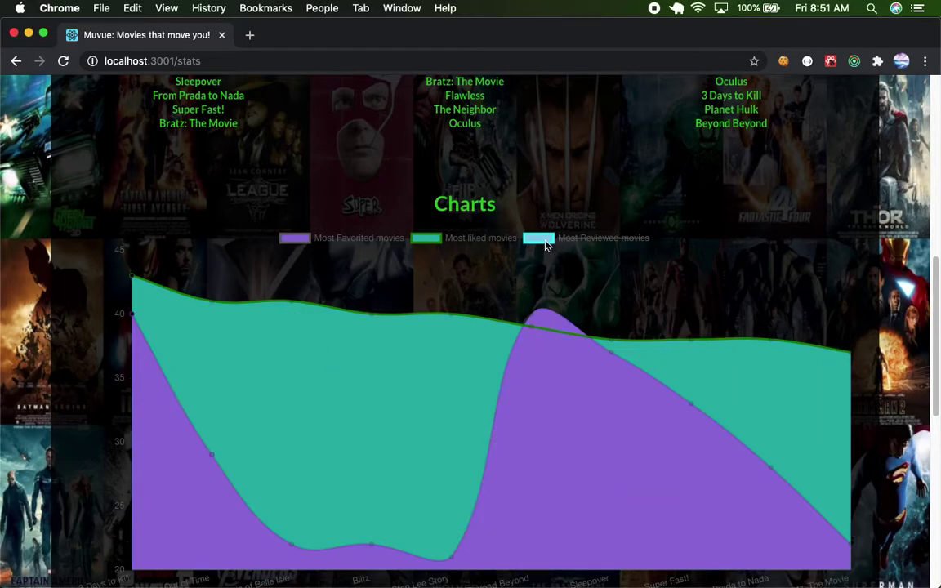
left_click(299, 241)
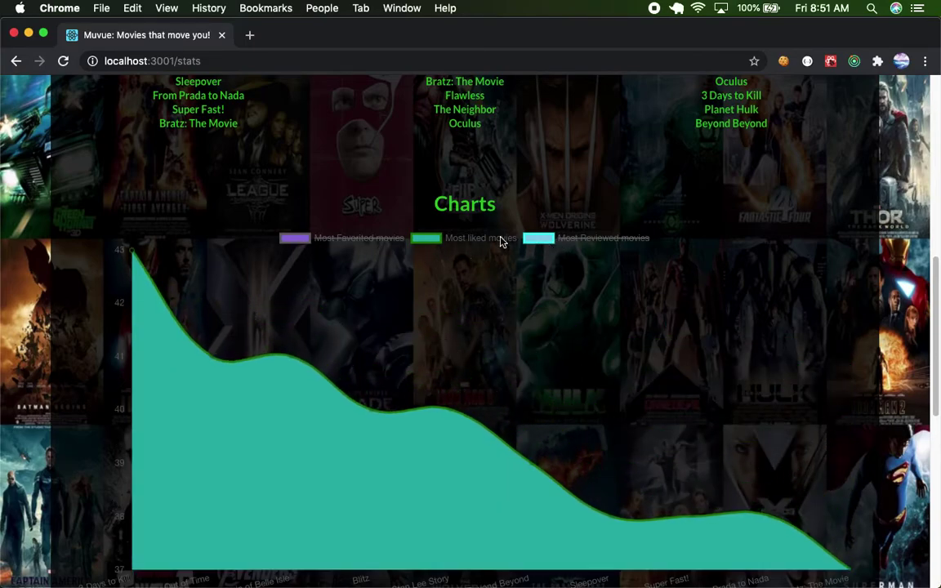
left_click(426, 239)
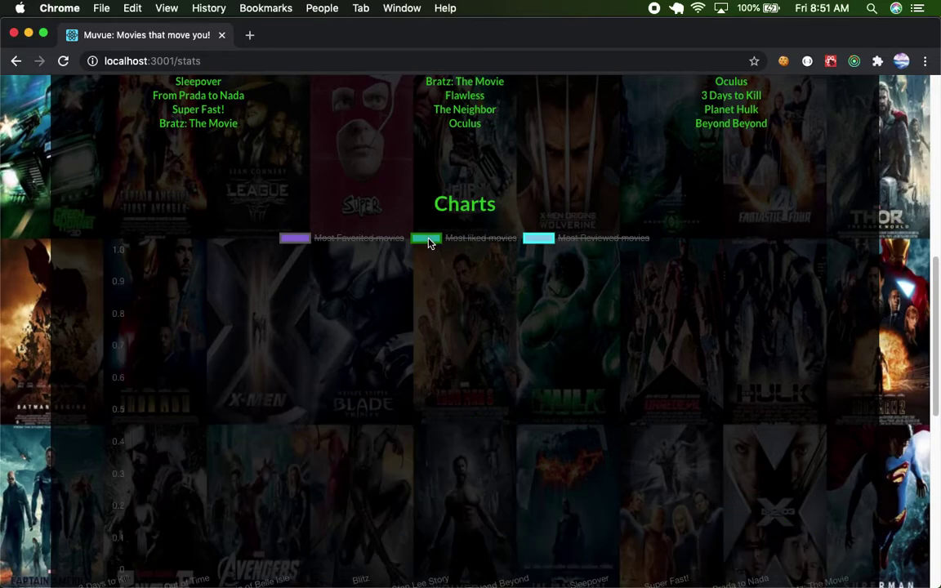
left_click(547, 241)
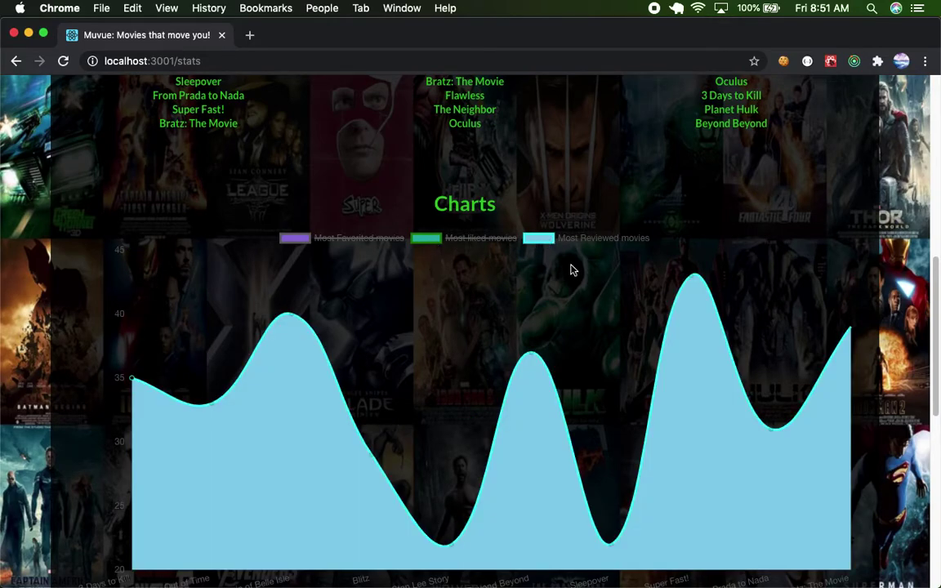
left_click(542, 244)
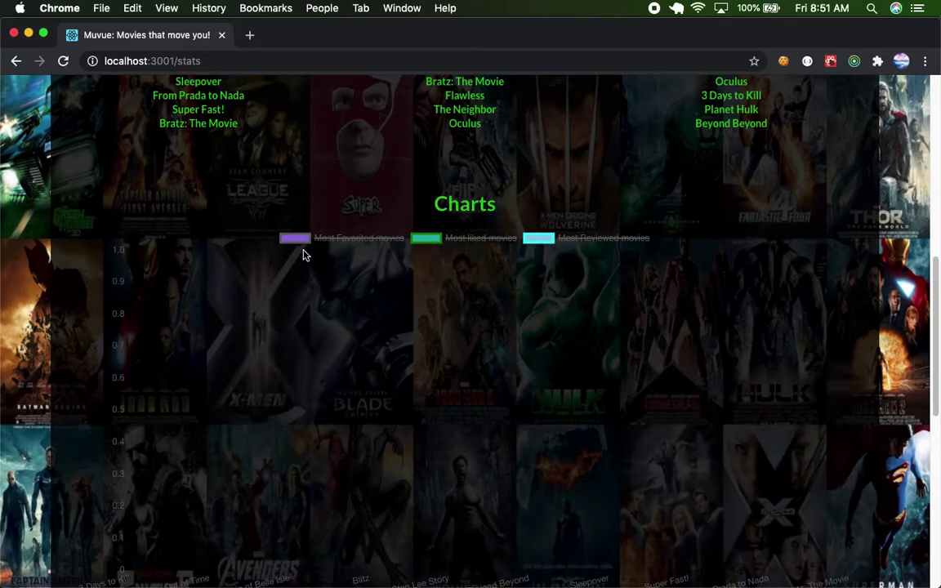
left_click(296, 239)
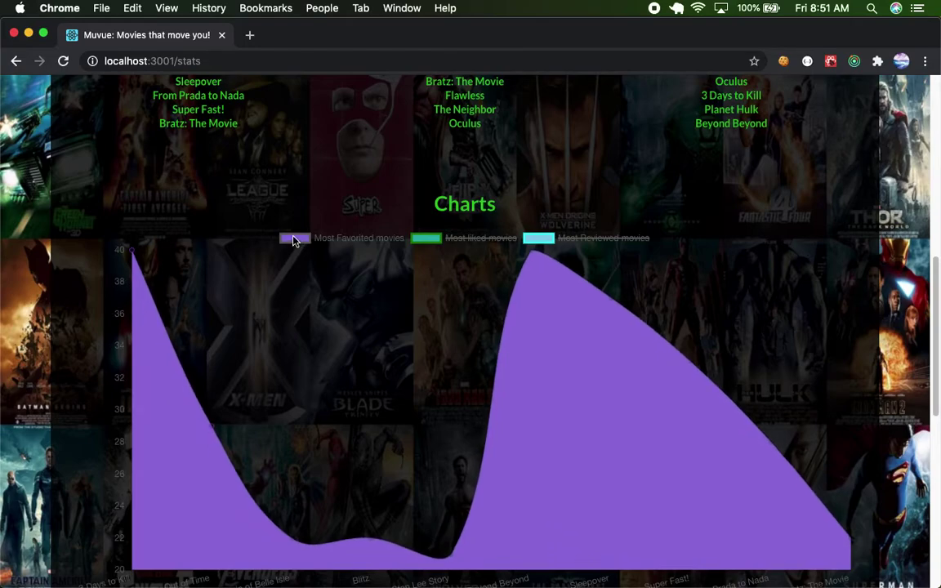
left_click(293, 240)
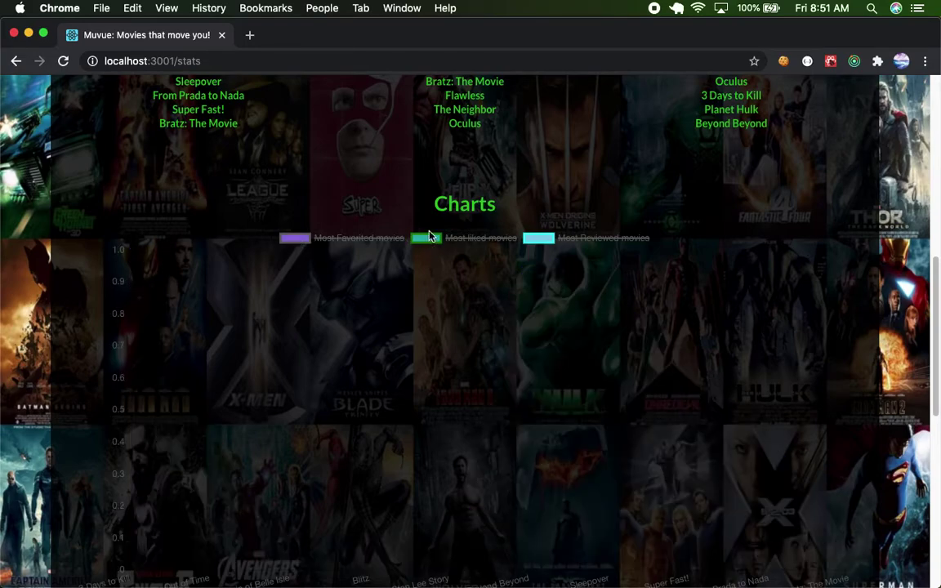
left_click(428, 239)
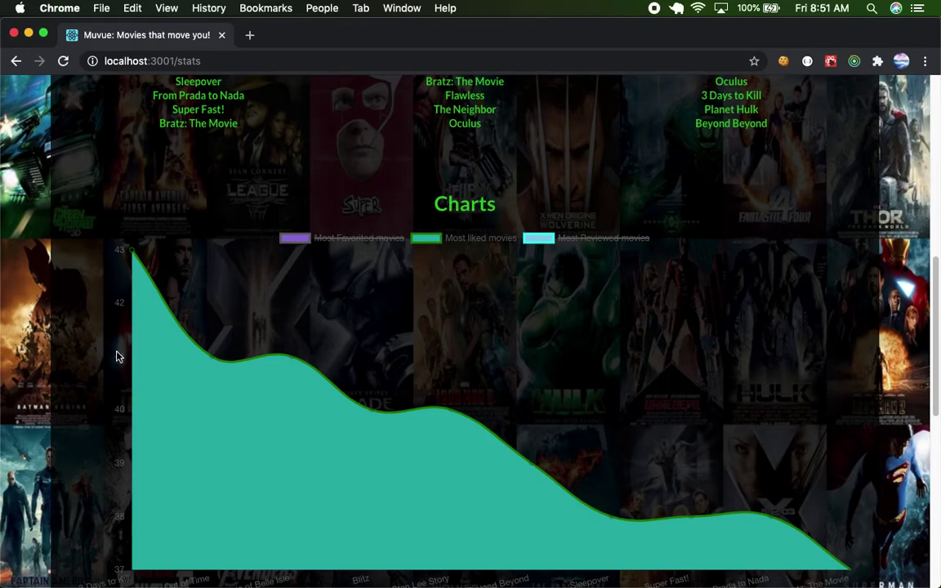
scroll(117, 357, "down", 1)
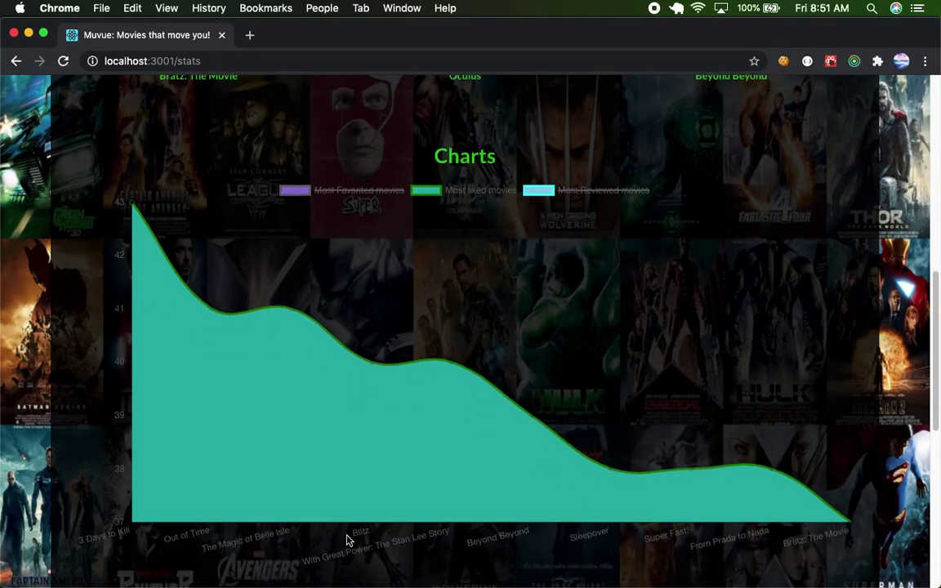
scroll(584, 478, "up", 2)
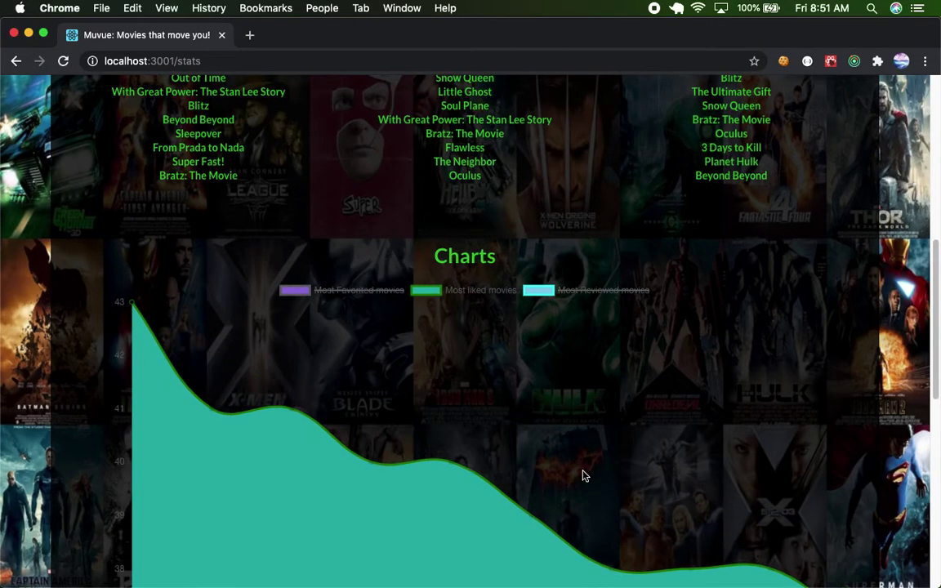
scroll(290, 389, "down", 1)
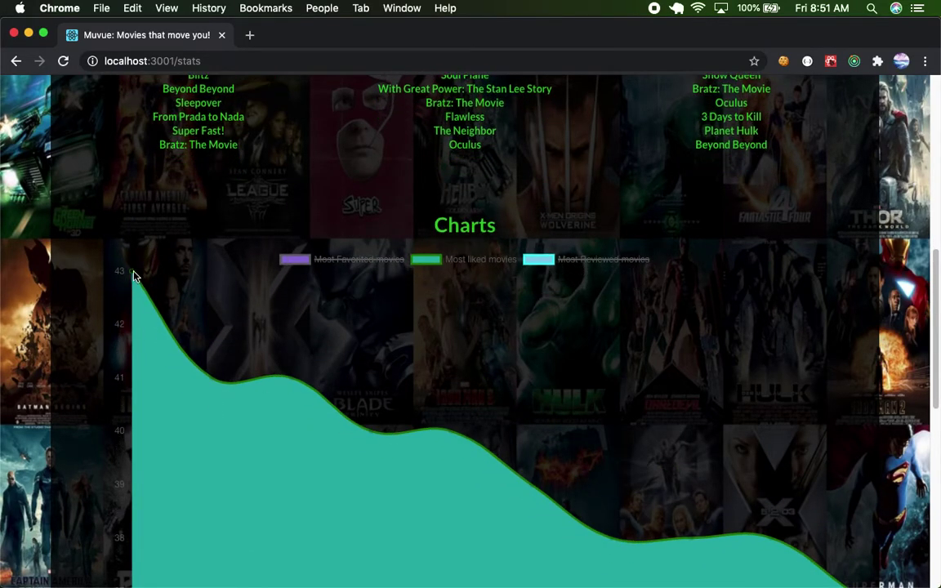
mouse_move(130, 276)
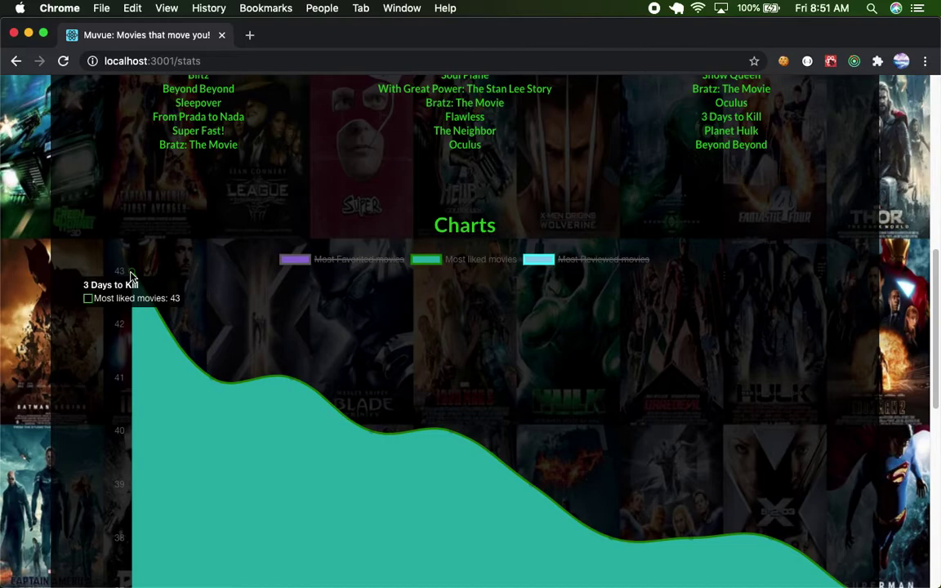
scroll(130, 276, "up", 1)
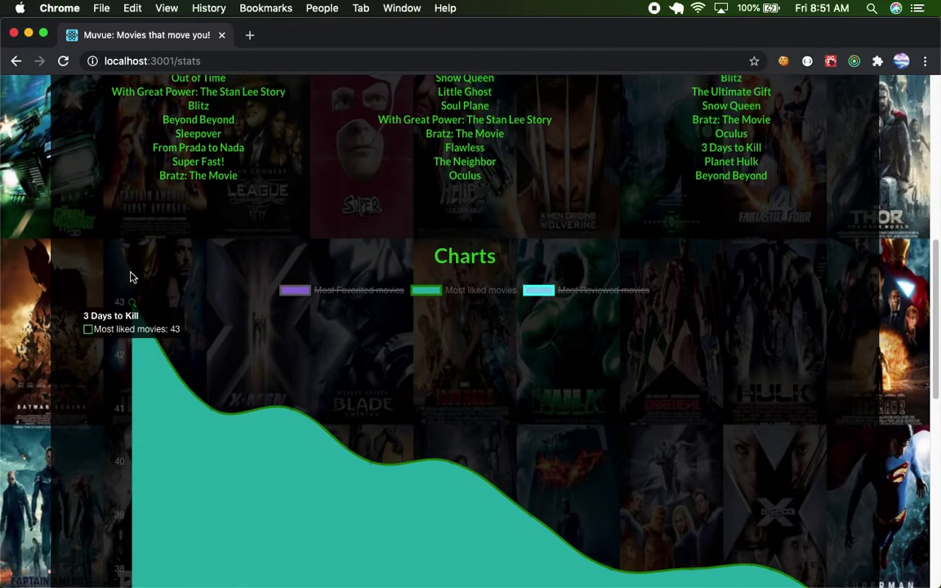
scroll(131, 276, "up", 2)
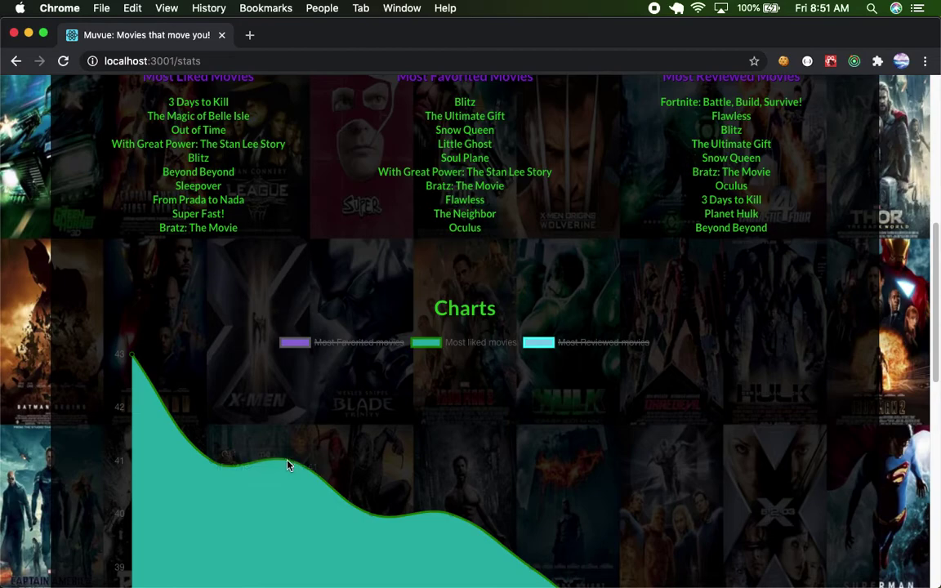
mouse_move(294, 468)
left_click_drag(240, 232, 186, 231)
scroll(371, 325, "down", 3)
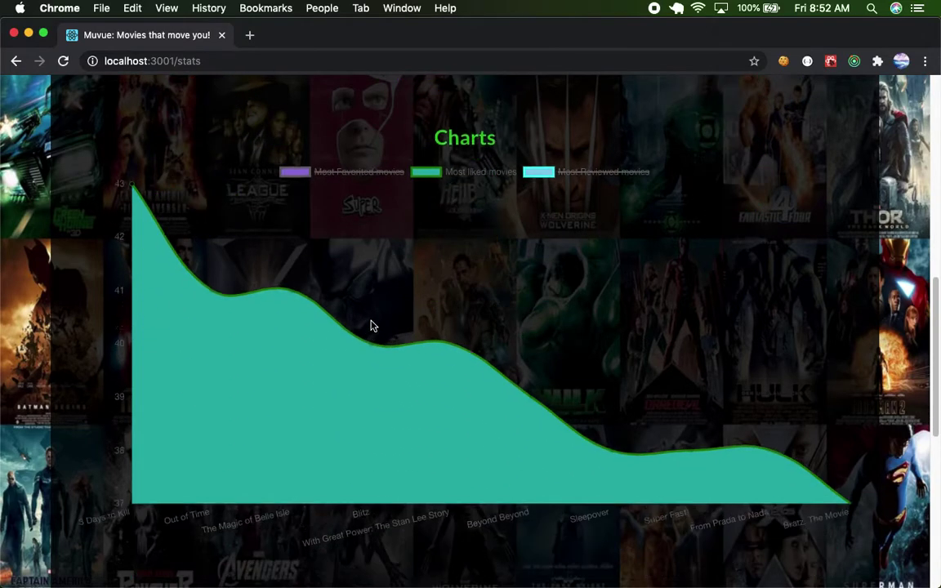
mouse_move(849, 488)
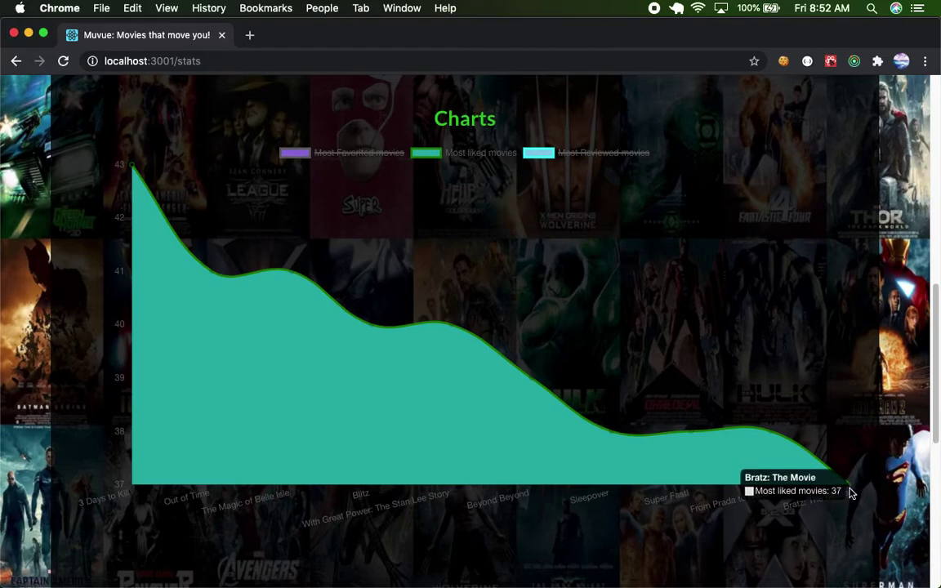
scroll(849, 490, "up", 10)
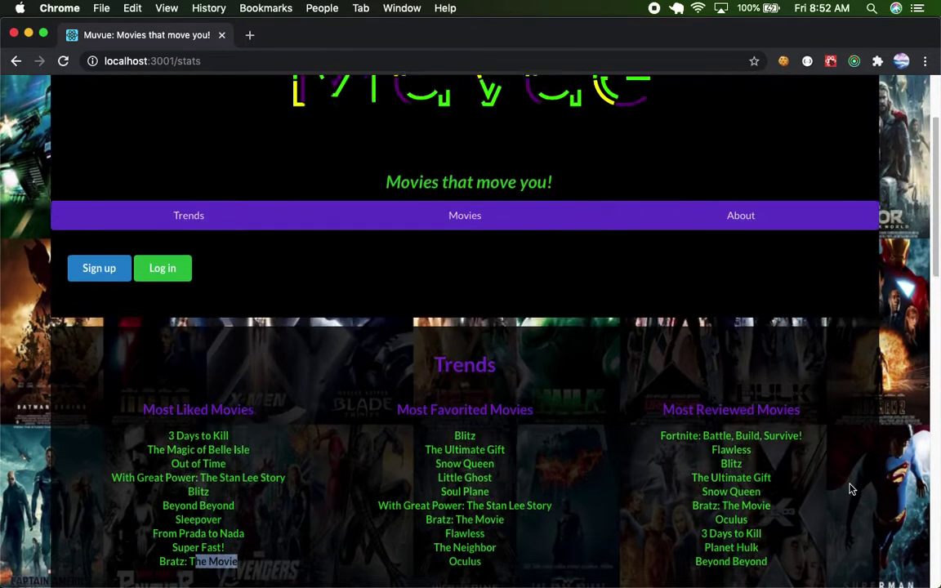
Submit the sign-up form with a two-letter name and dismiss the Invalid Name! alert.
left_click(87, 295)
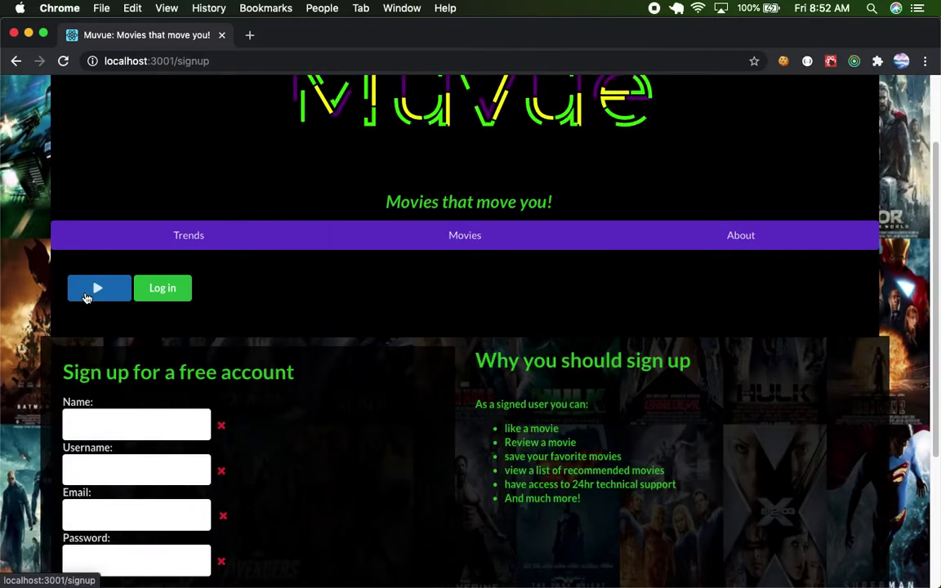
scroll(153, 380, "down", 3)
left_click(122, 315)
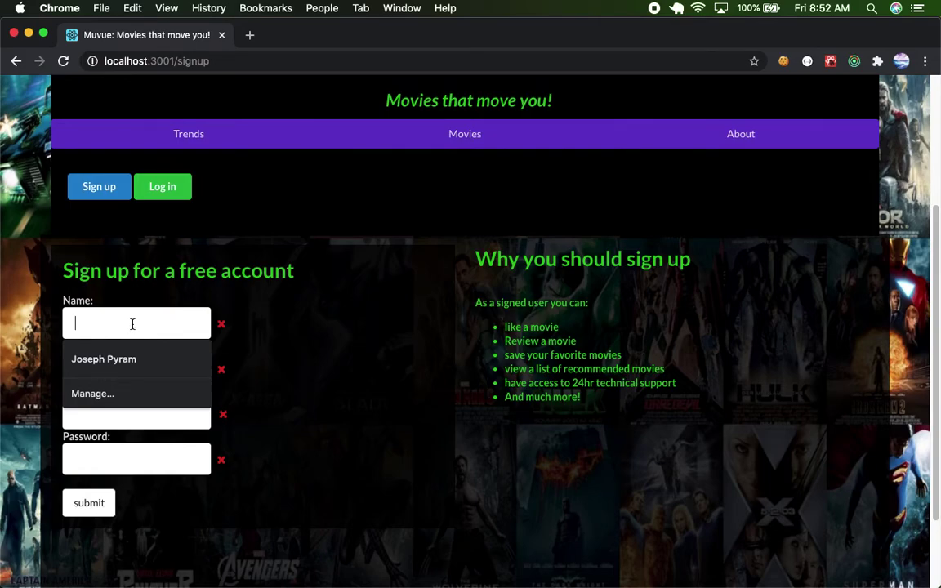
type("KS")
key("BackSpace")
key("BackSpace")
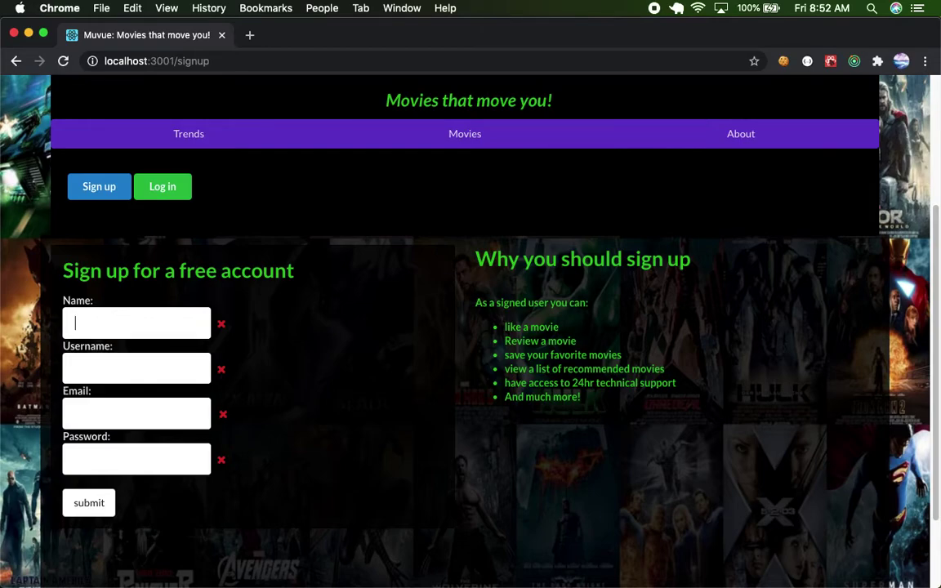
type("Jac")
left_click(98, 508)
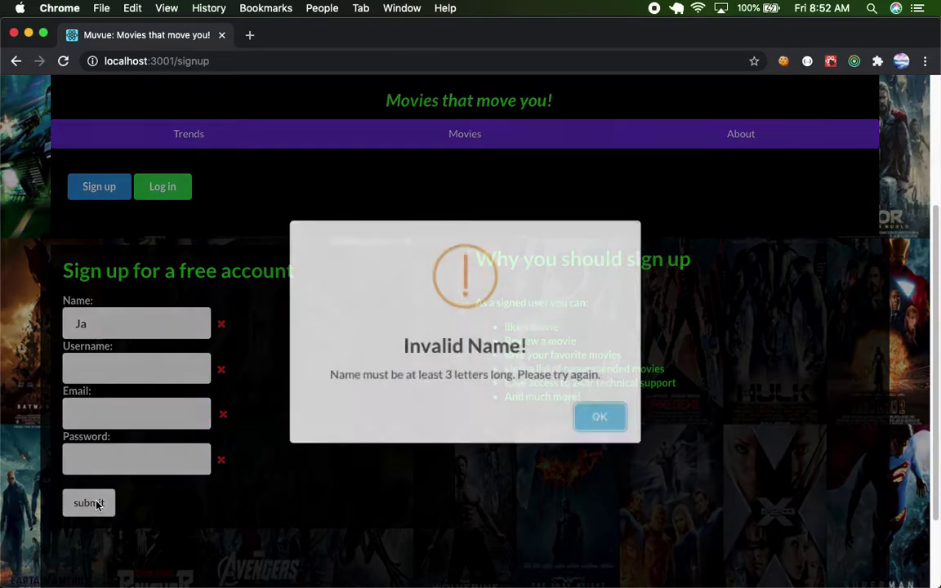
left_click(585, 421)
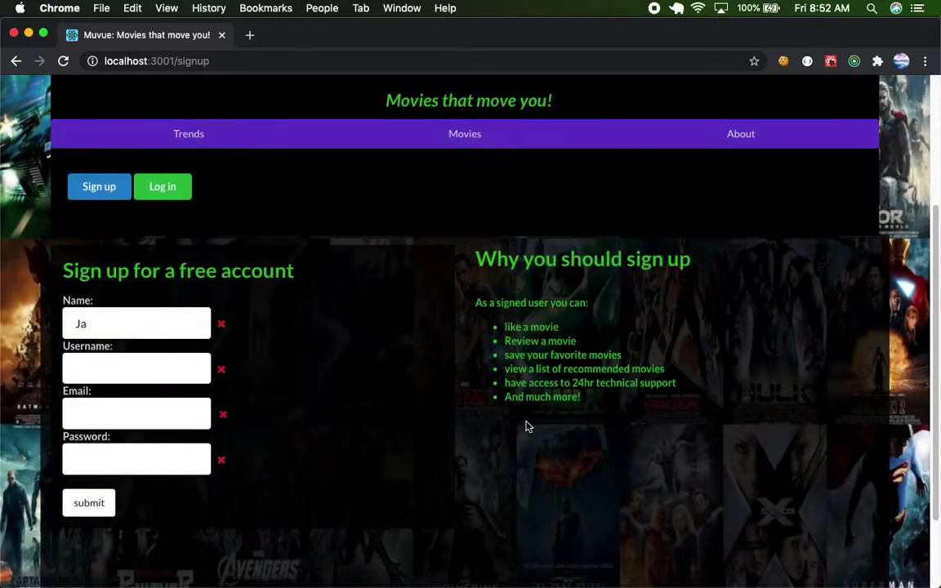
Complete the name and fill in the username and e-mail address fields.
left_click(102, 319)
type("Jack")
left_click(135, 362)
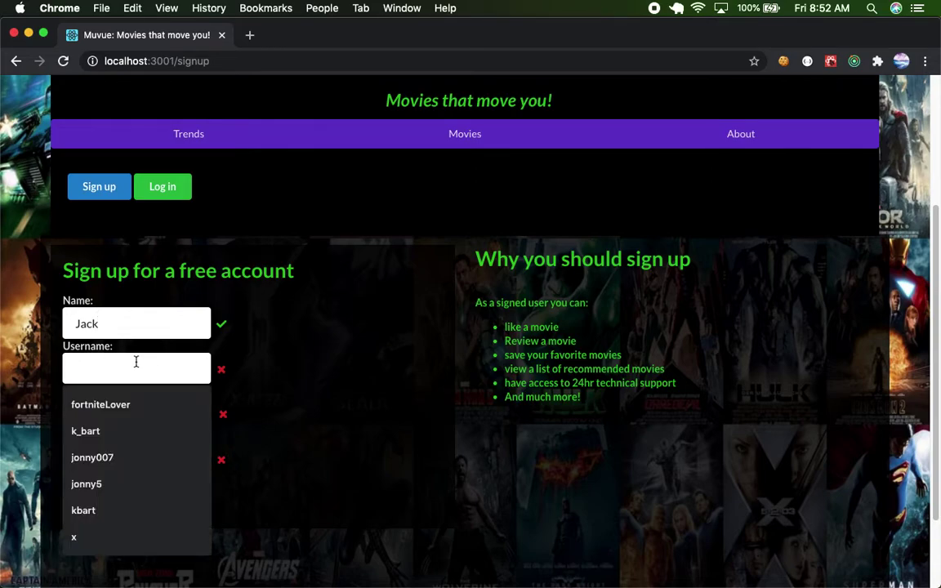
type("paragon")
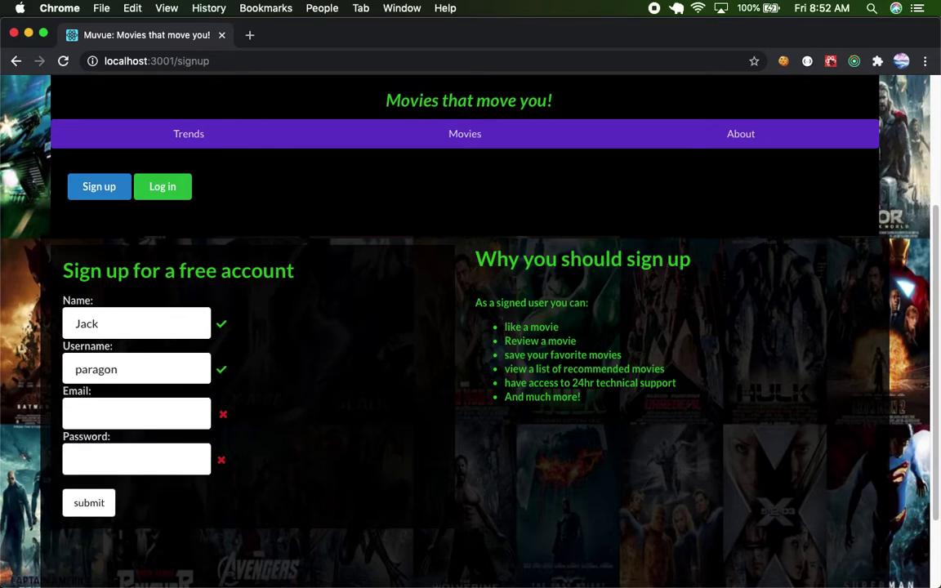
left_click(93, 414)
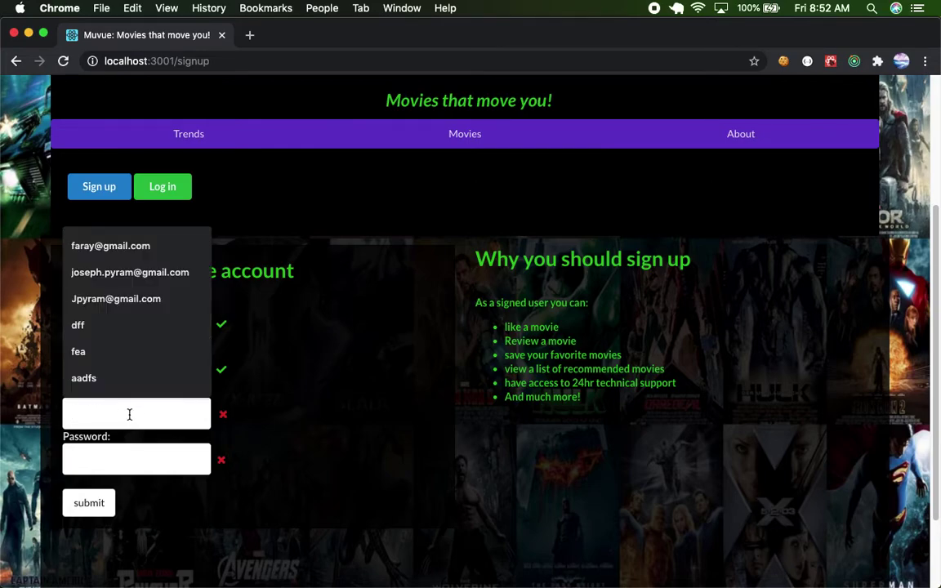
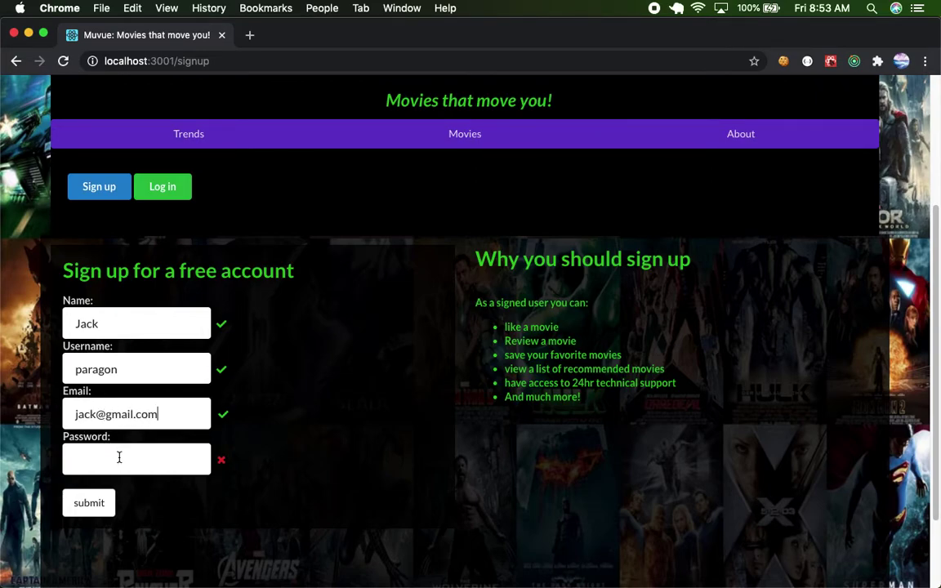
Enter a password, submit the form and dismiss the Account created! confirmation.
scroll(118, 456, "down", 2)
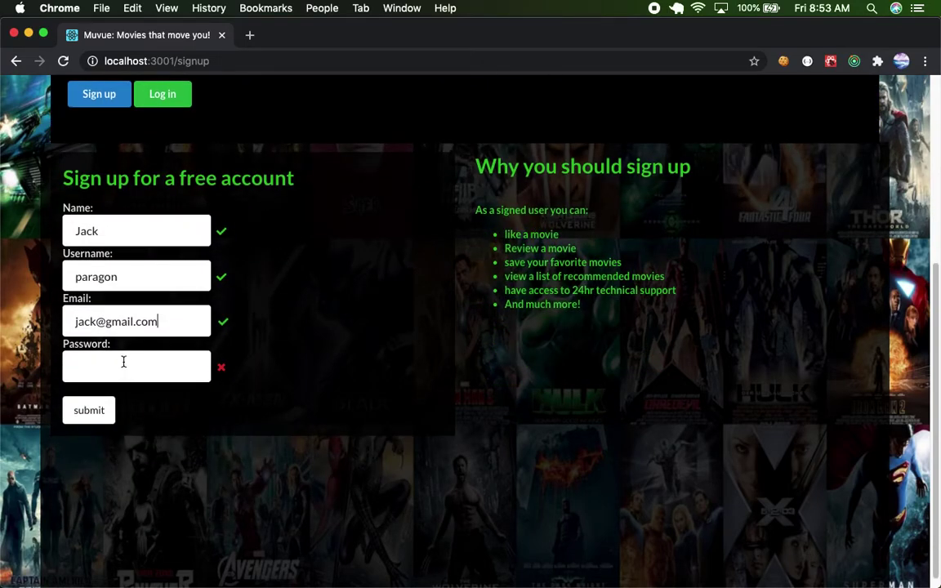
left_click(124, 362)
type("123")
left_click(90, 411)
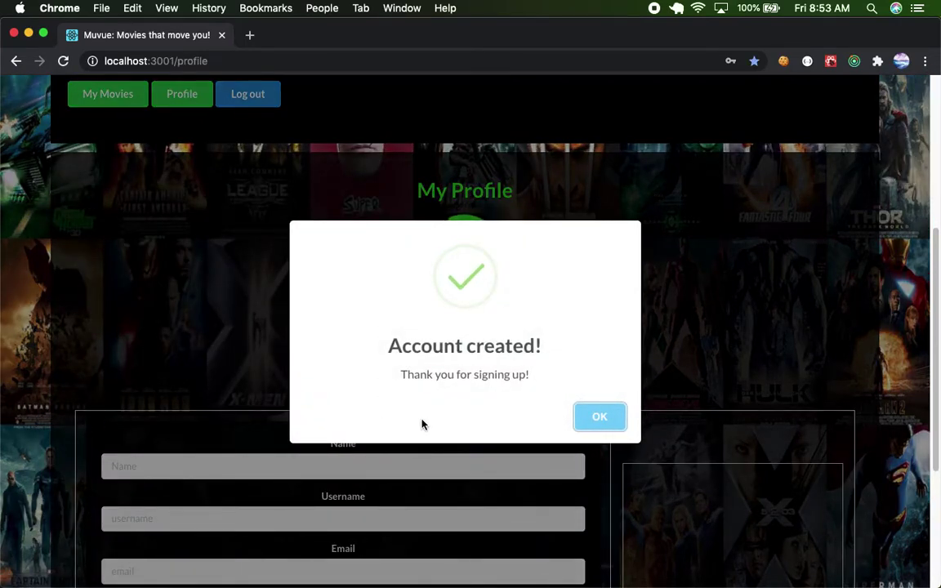
left_click(599, 419)
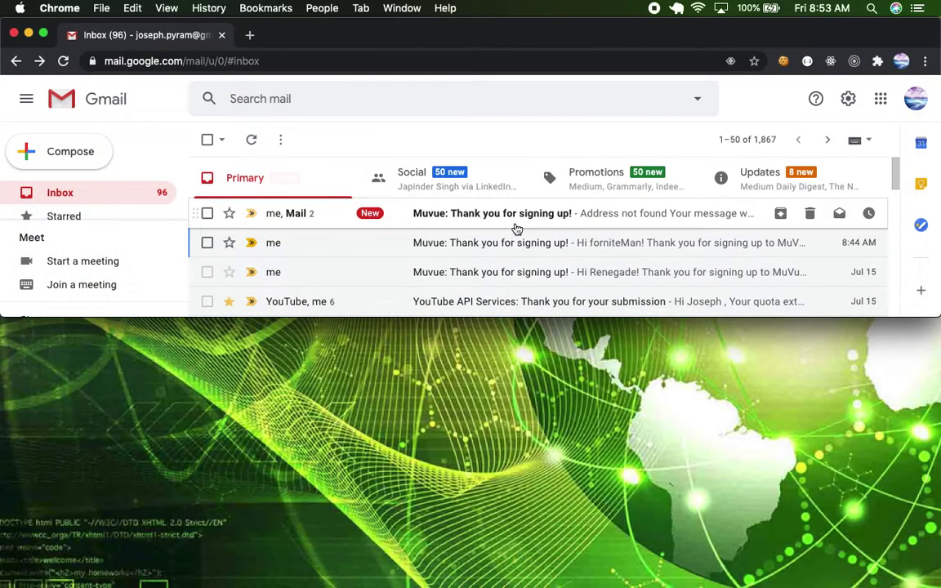
Open 'Muvue: Thank you for signing up!', expand it and read the member features down to 'Happy streaming!'.
left_click(518, 225)
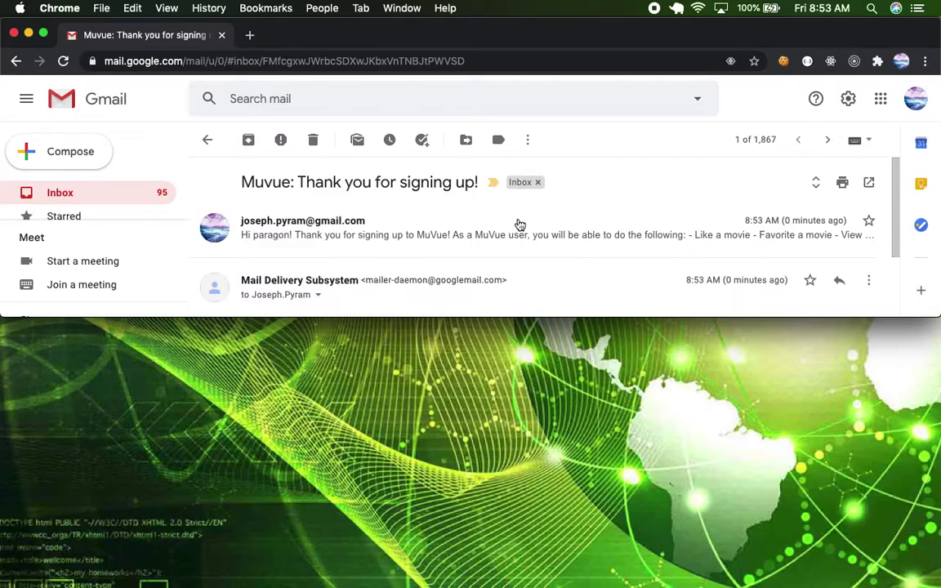
scroll(348, 235, "down", 1)
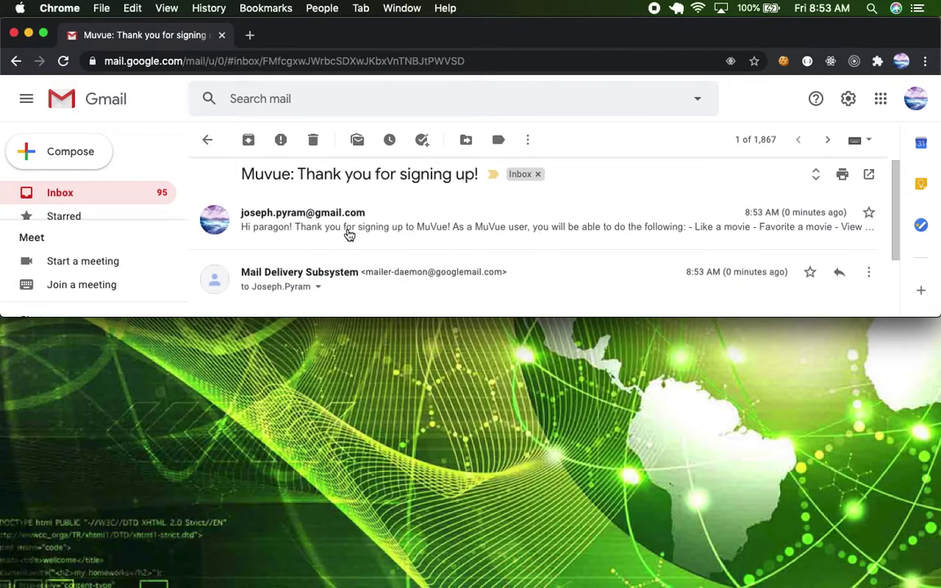
left_click(349, 236)
scroll(378, 244, "down", 5)
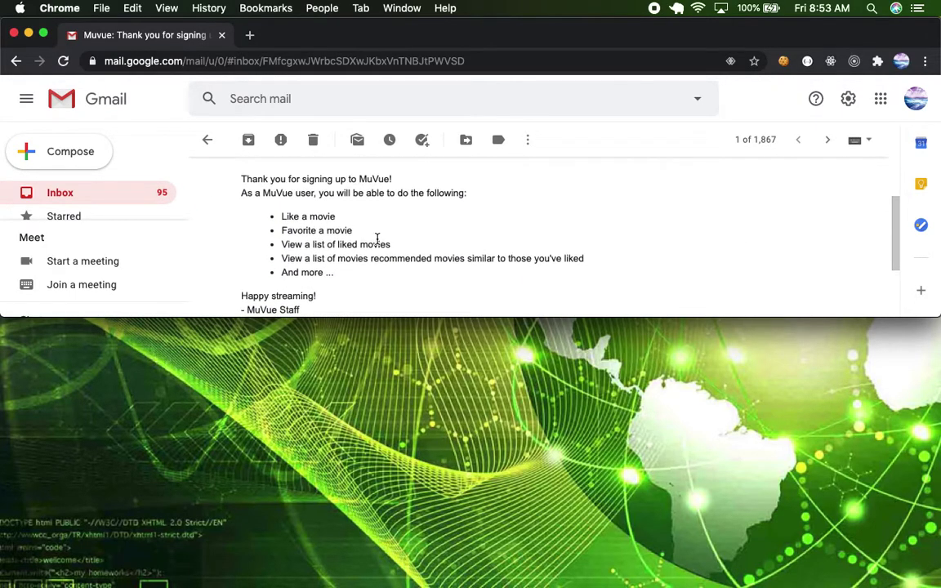
scroll(331, 272, "down", 2)
scroll(334, 276, "up", 3)
scroll(464, 217, "down", 1)
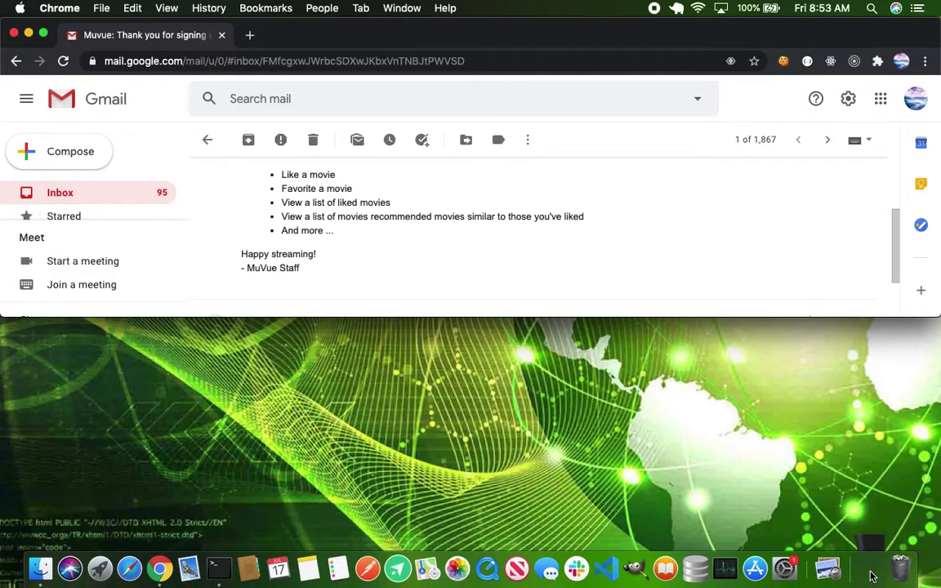
left_click(855, 579)
scroll(199, 237, "up", 3)
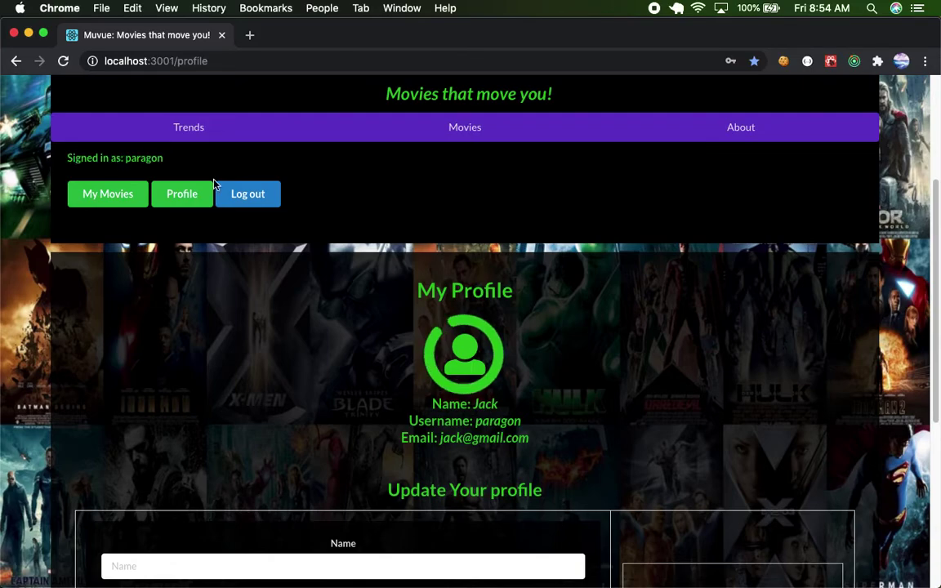
scroll(450, 368, "down", 2)
scroll(450, 368, "down", 1)
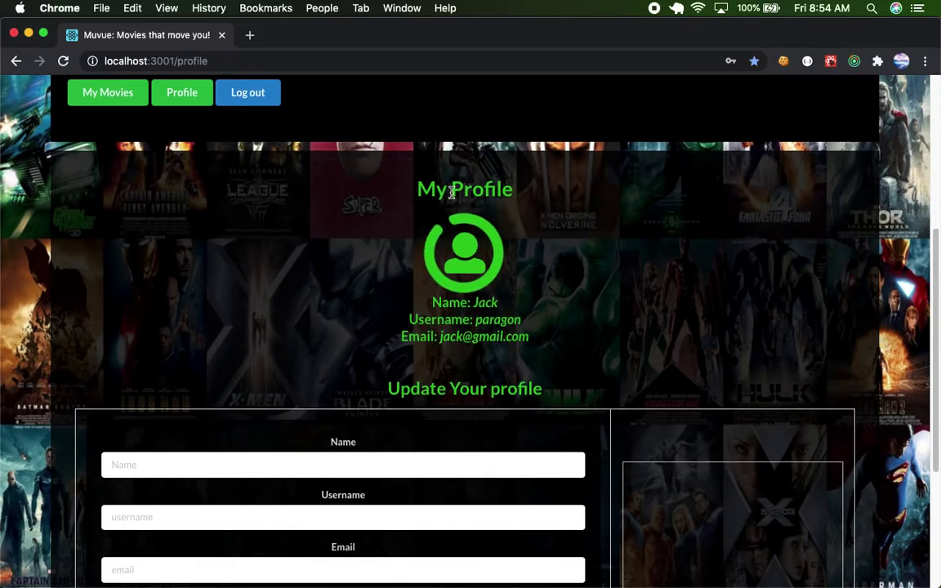
scroll(451, 192, "down", 3)
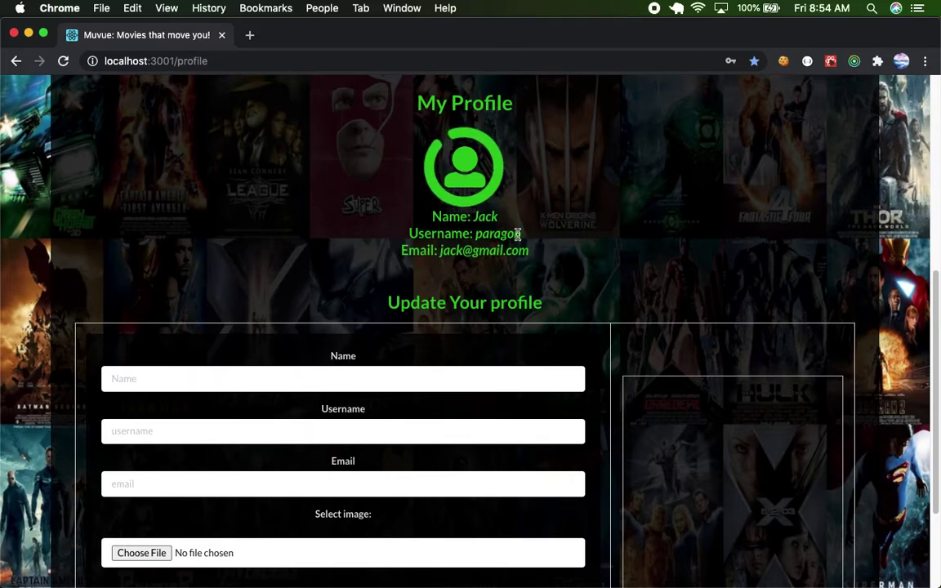
scroll(514, 260, "down", 1)
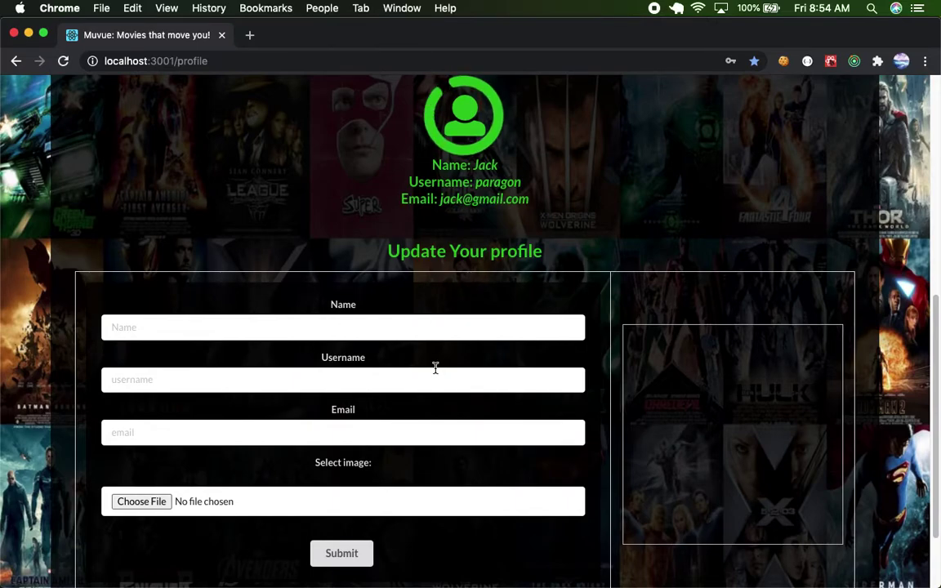
scroll(466, 285, "down", 1)
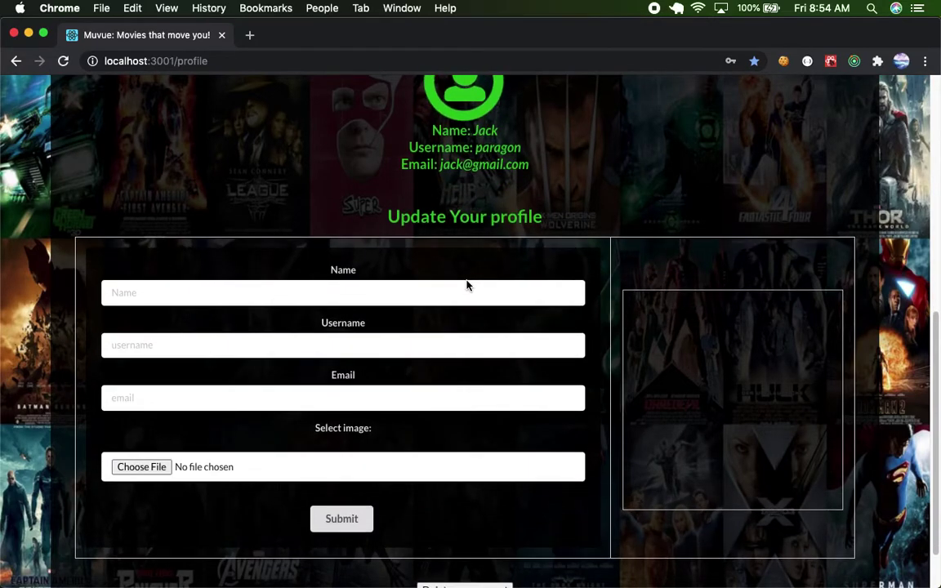
Enter a new short display name and submit the profile form.
left_click(250, 295)
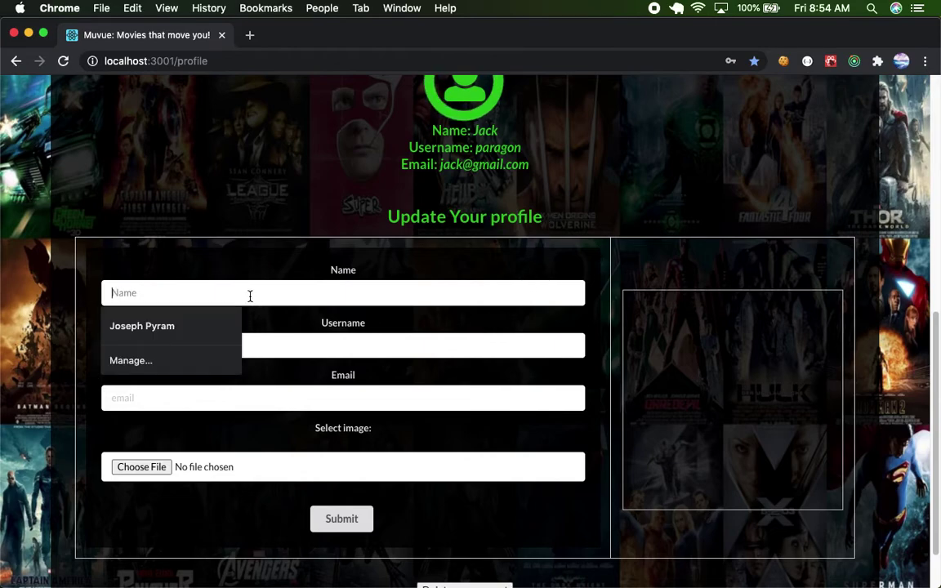
type("Jo")
left_click(356, 516)
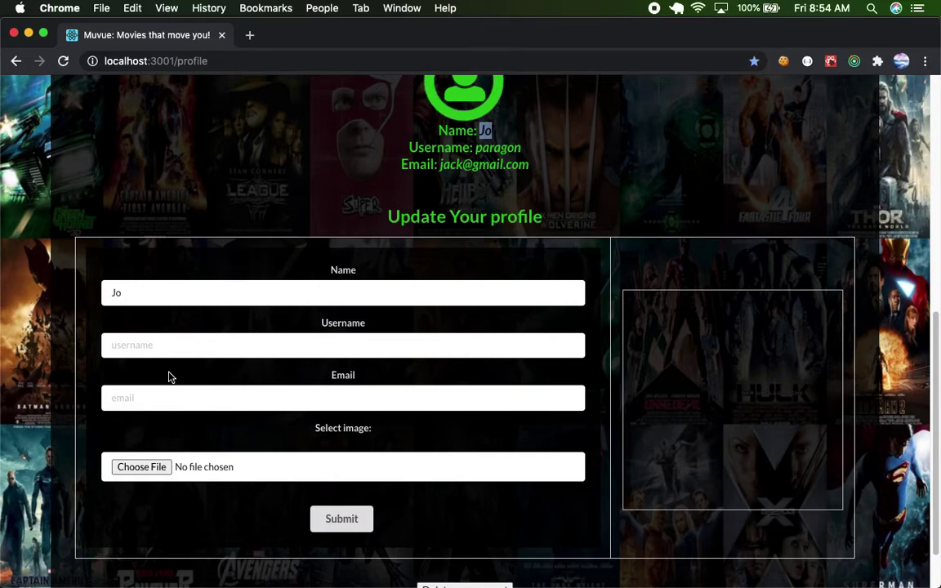
Highlight the username and e-mail details, then erase the Name field.
left_click_drag(537, 174, 474, 148)
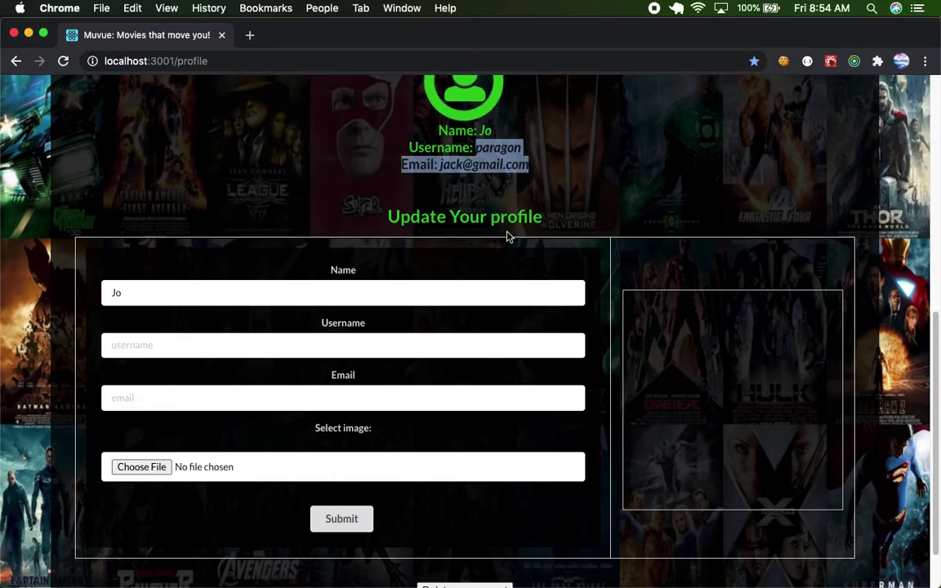
left_click(214, 296)
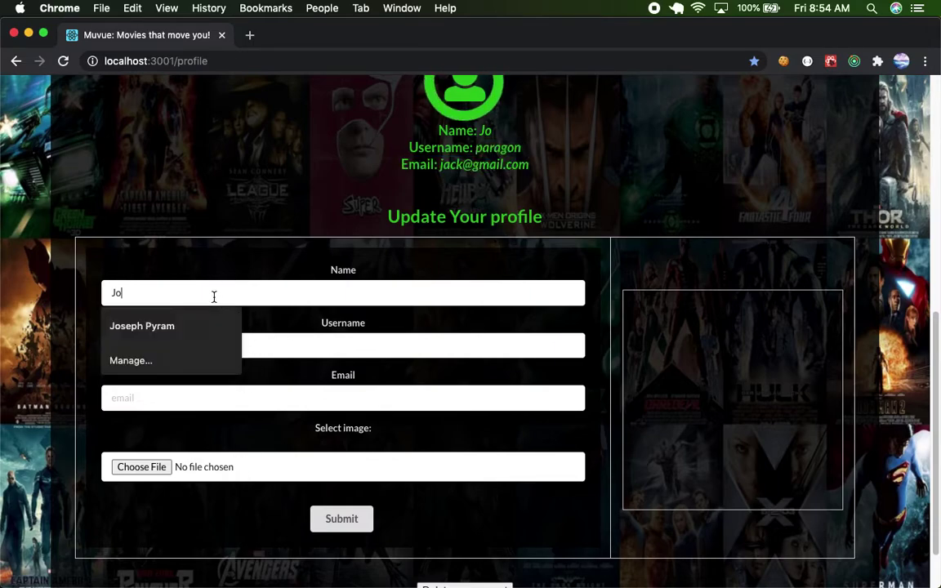
key("BackSpace")
key("BackSpace")
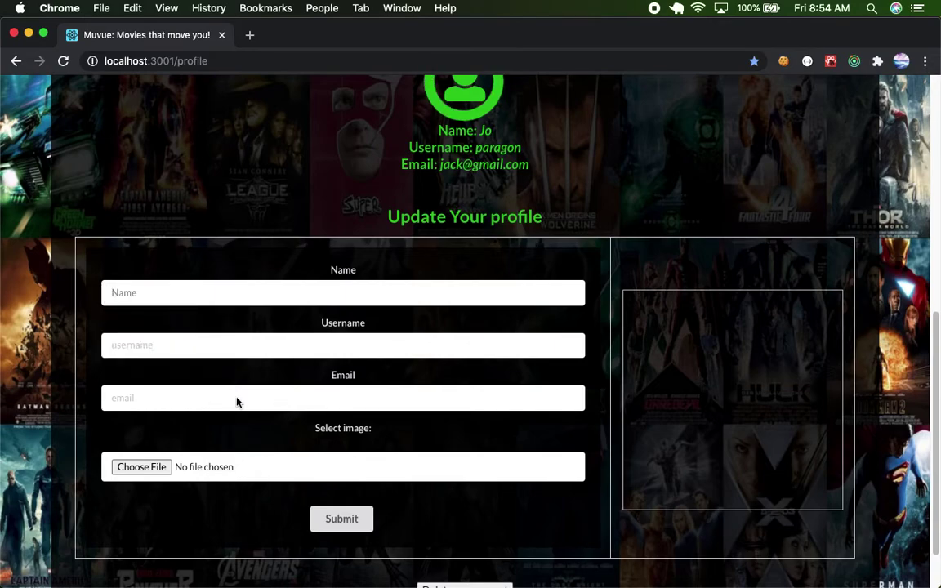
Preview the My Pictures images and choose 4110-technology-background-design.jpg as the profile image.
left_click(142, 467)
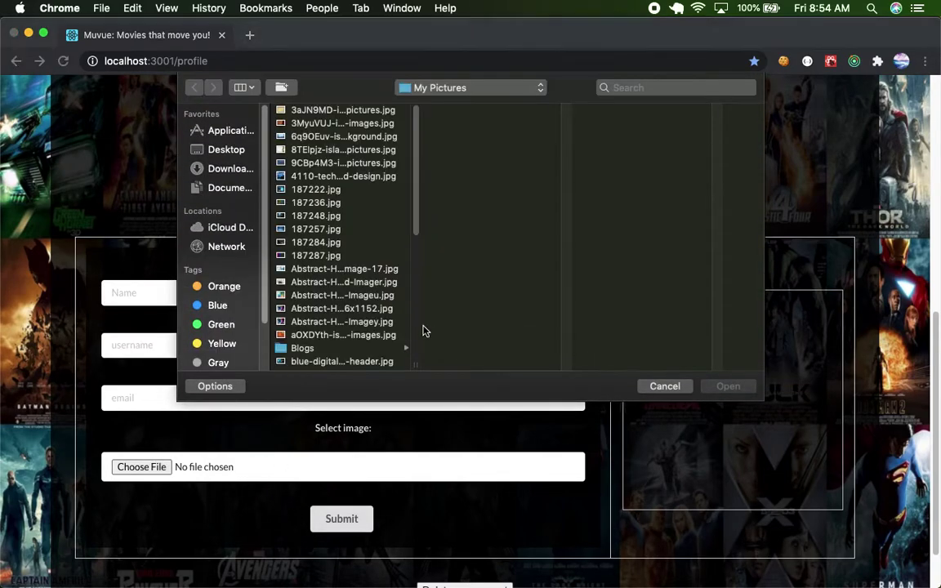
left_click(348, 269)
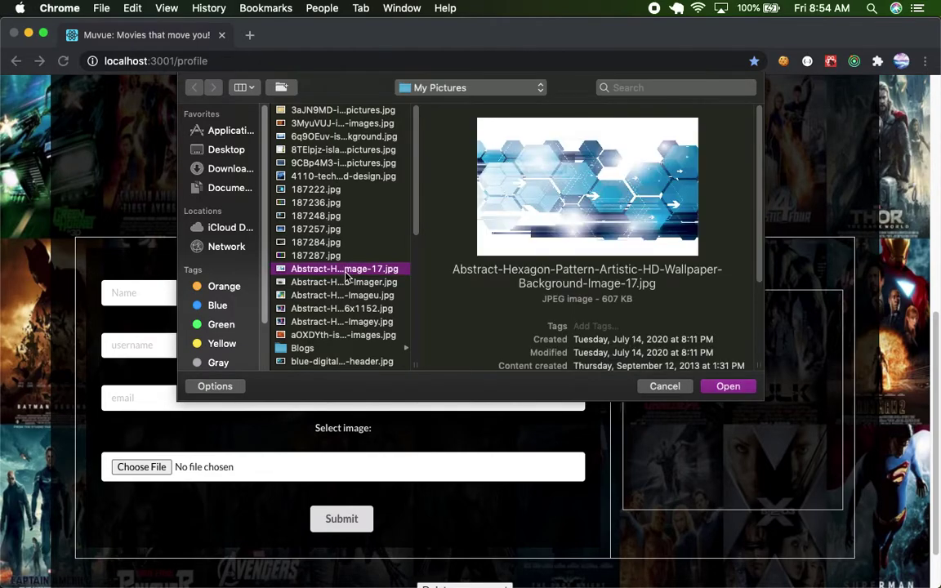
key("Down")
key("Down")
key("Down")
key("Down")
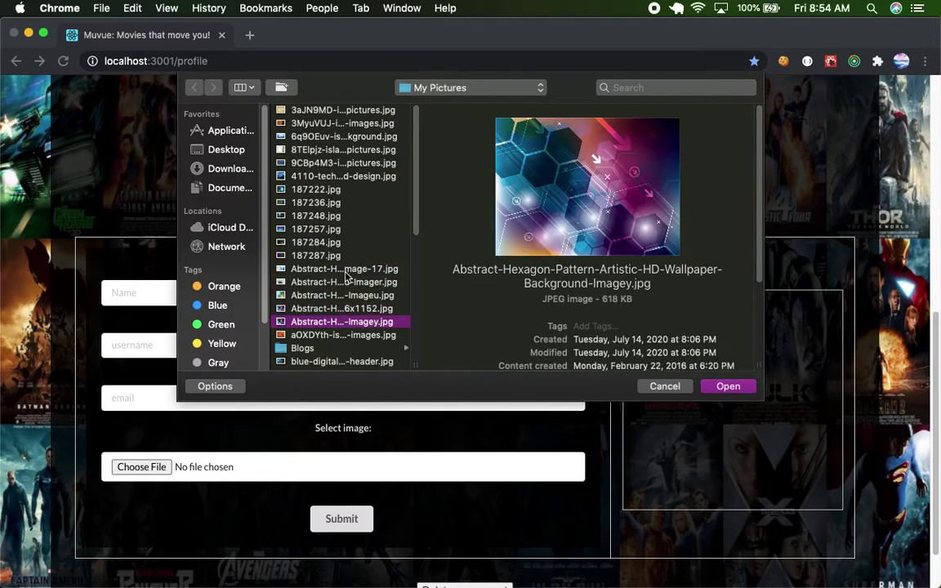
left_click(322, 176)
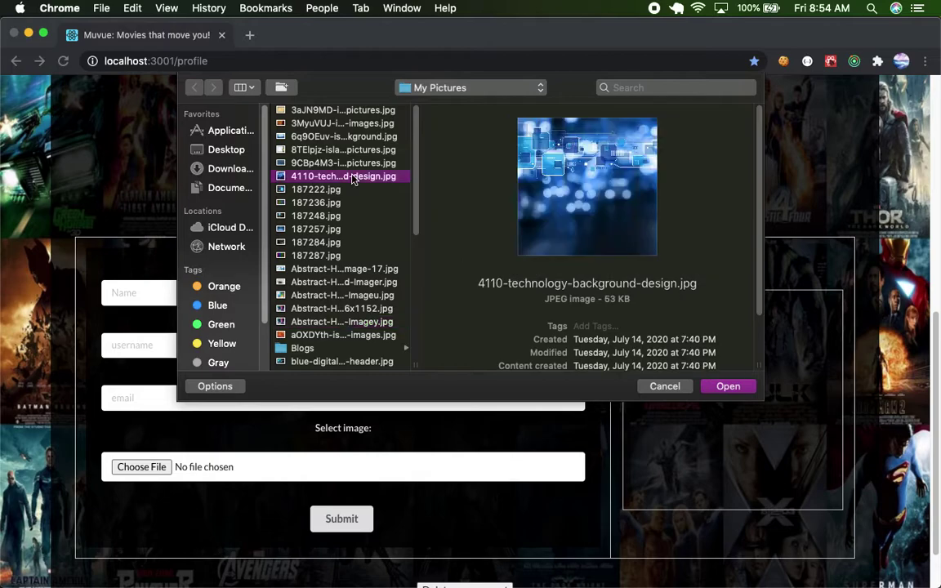
left_click(357, 166)
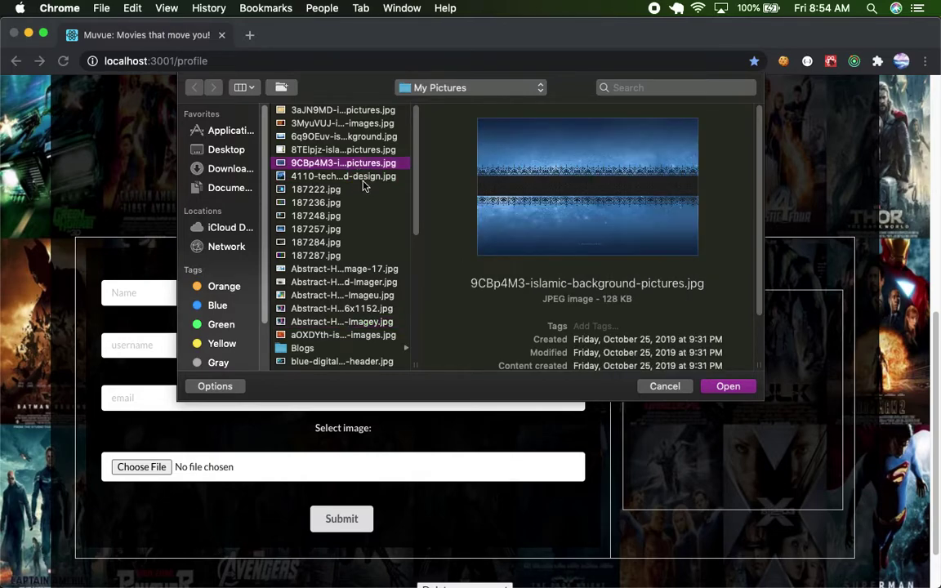
left_click(363, 178)
left_click(352, 151)
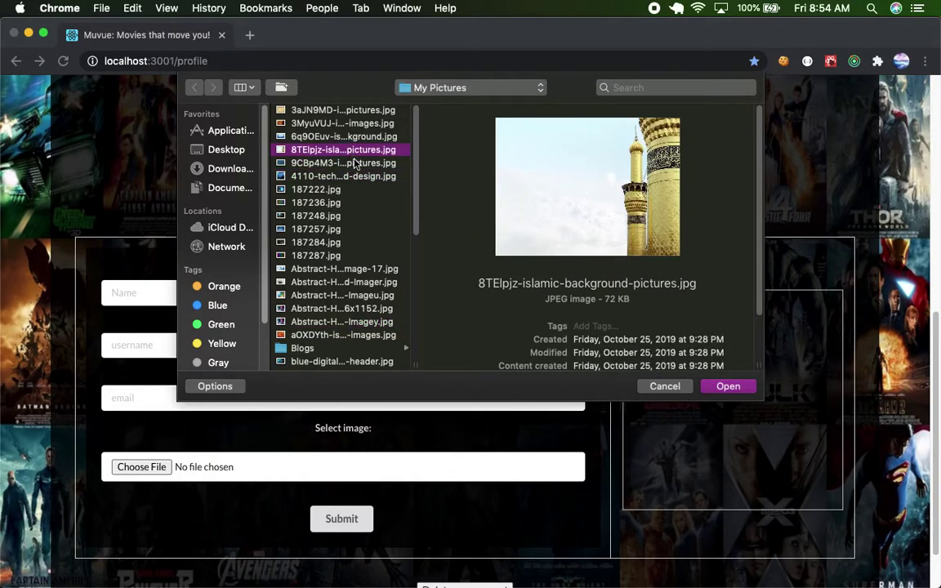
left_click(351, 176)
left_click(727, 386)
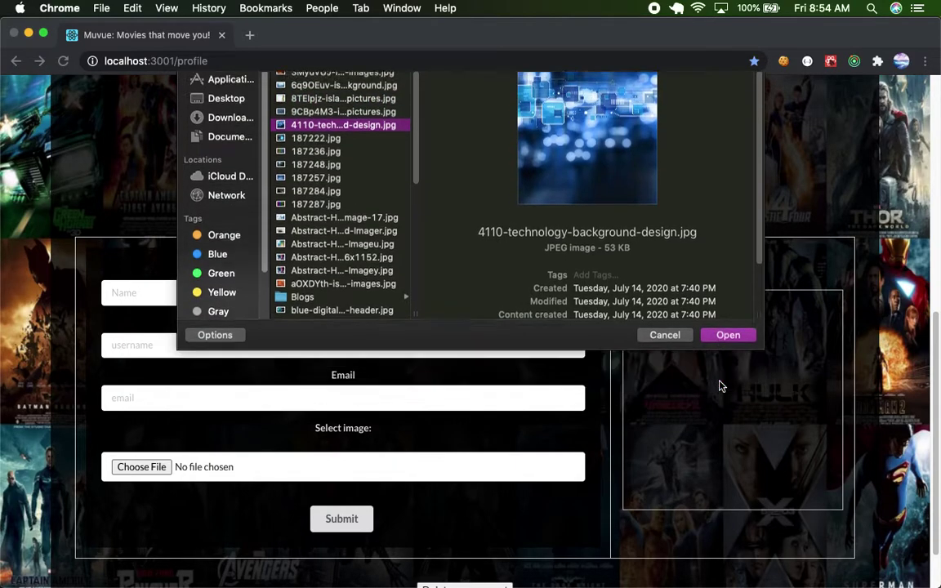
Submit the profile update and scroll to check the new picture preview.
scroll(545, 389, "up", 2)
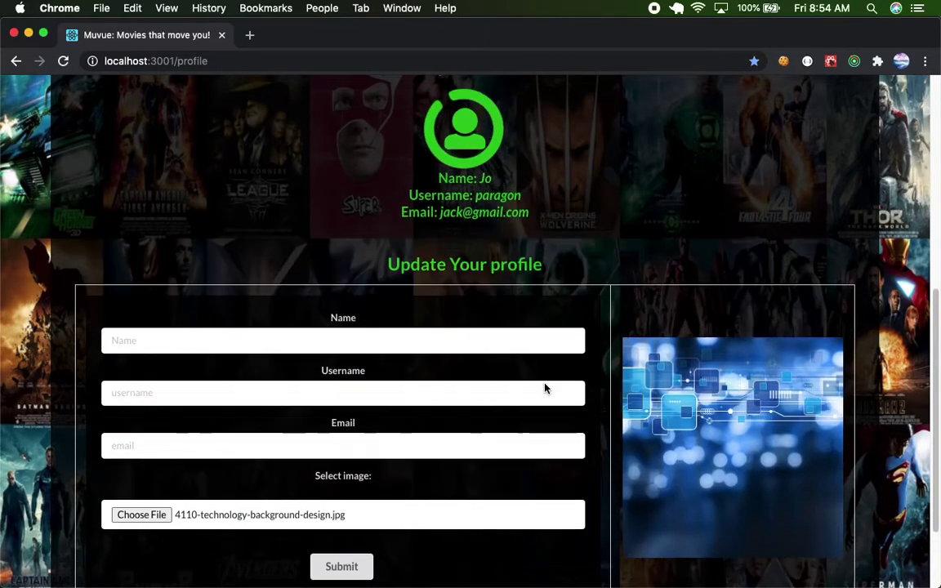
scroll(799, 443, "down", 1)
left_click(337, 533)
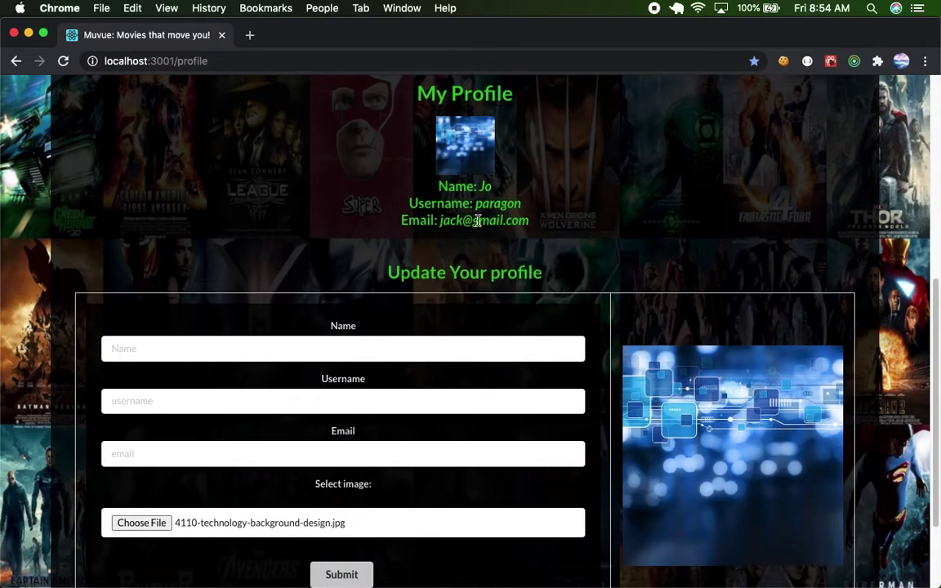
scroll(507, 201, "down", 2)
scroll(517, 194, "down", 3)
scroll(518, 194, "up", 3)
scroll(517, 193, "down", 3)
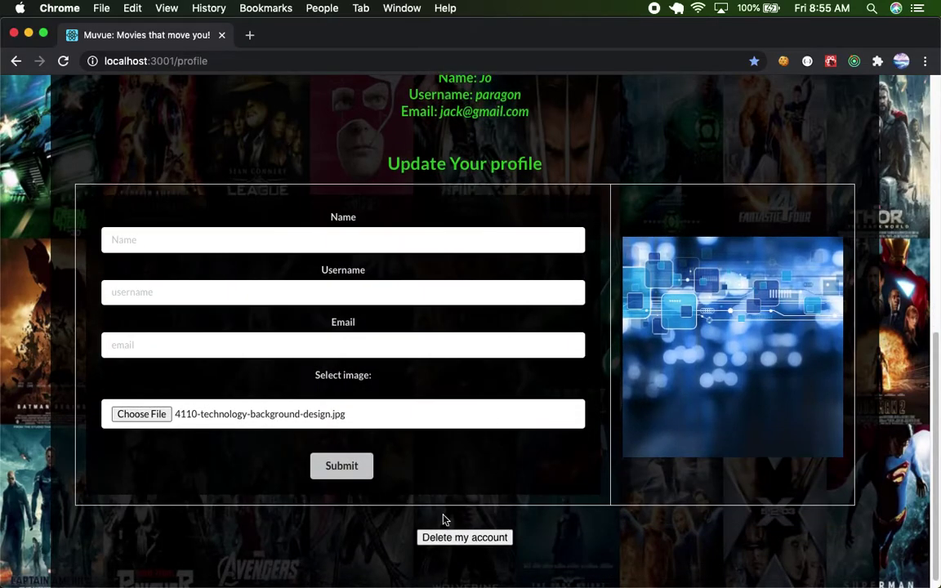
left_click(445, 544)
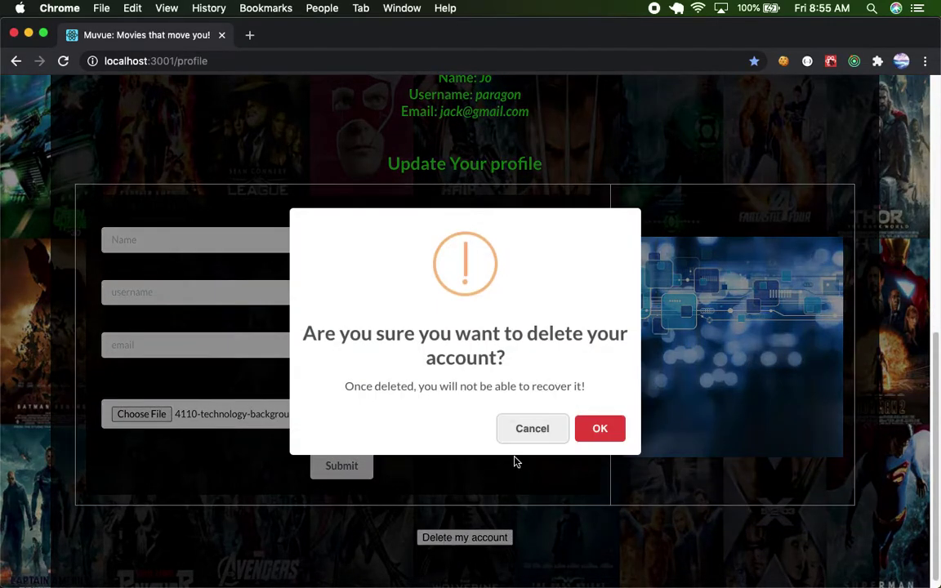
left_click(532, 430)
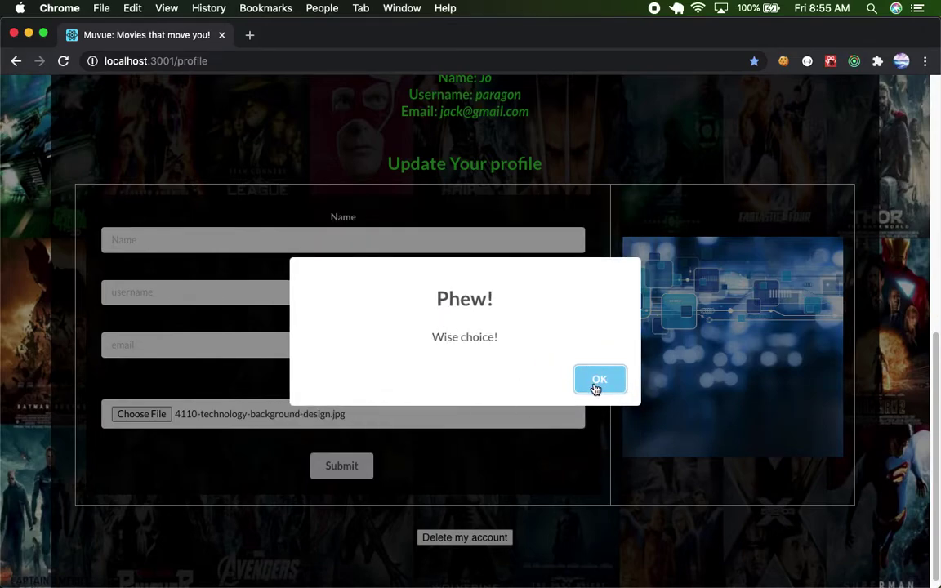
left_click(599, 380)
scroll(595, 389, "up", 5)
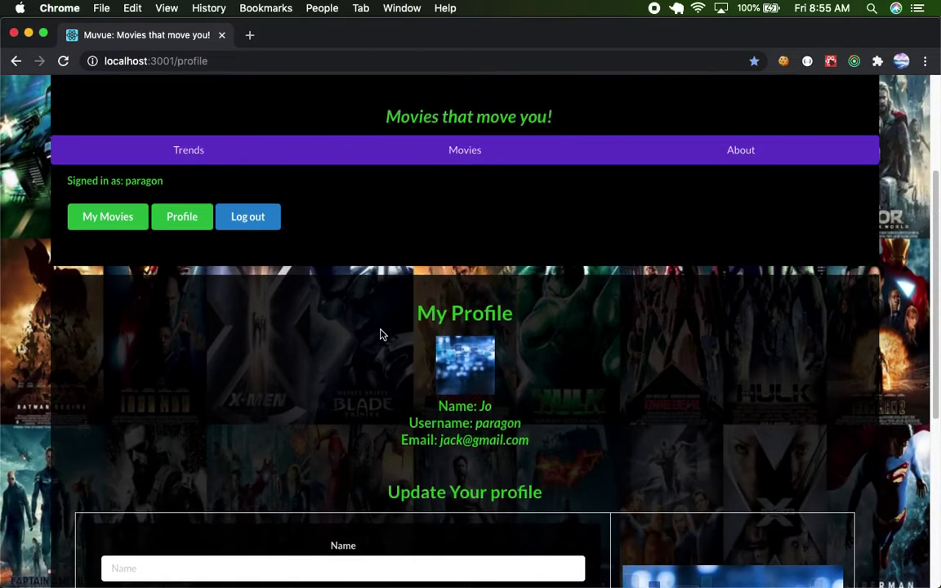
scroll(163, 278, "up", 2)
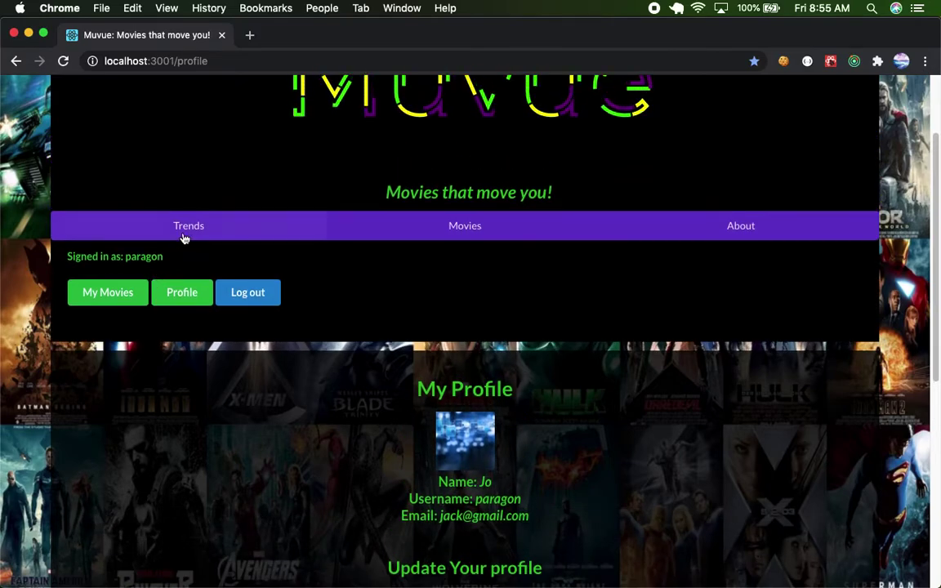
Open 3 Days to Kill from Movies and like and favourite it, reaching 44 and 28.
left_click(431, 233)
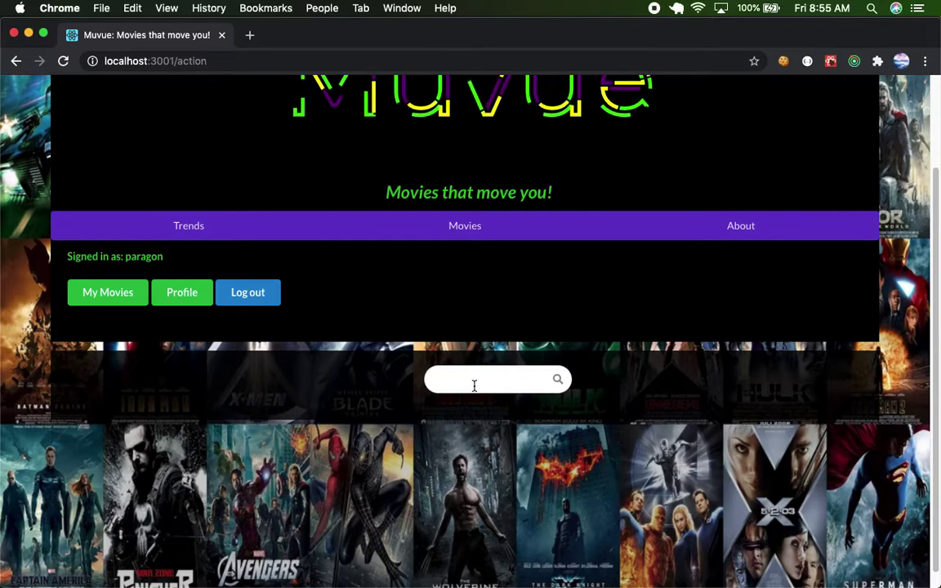
scroll(474, 385, "down", 1)
scroll(474, 388, "down", 5)
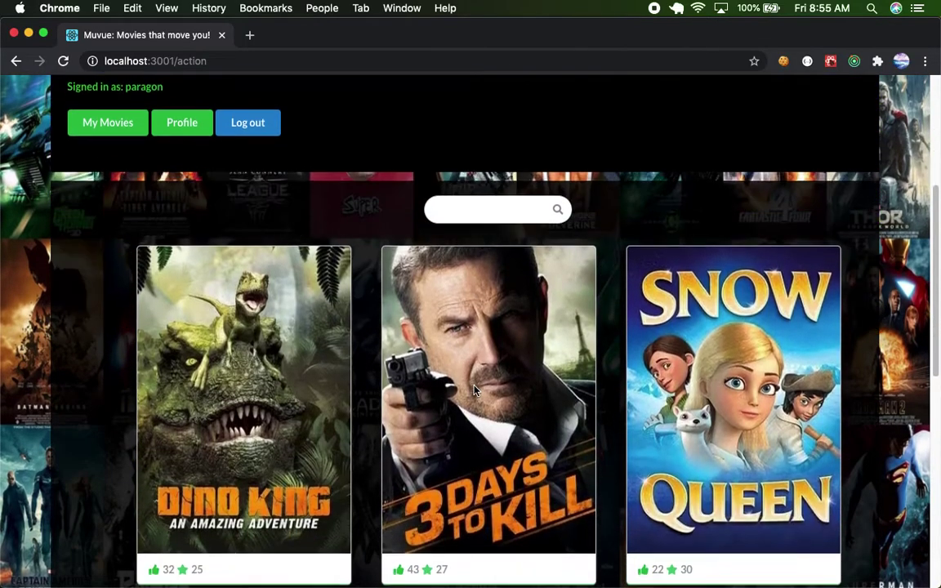
left_click(528, 370)
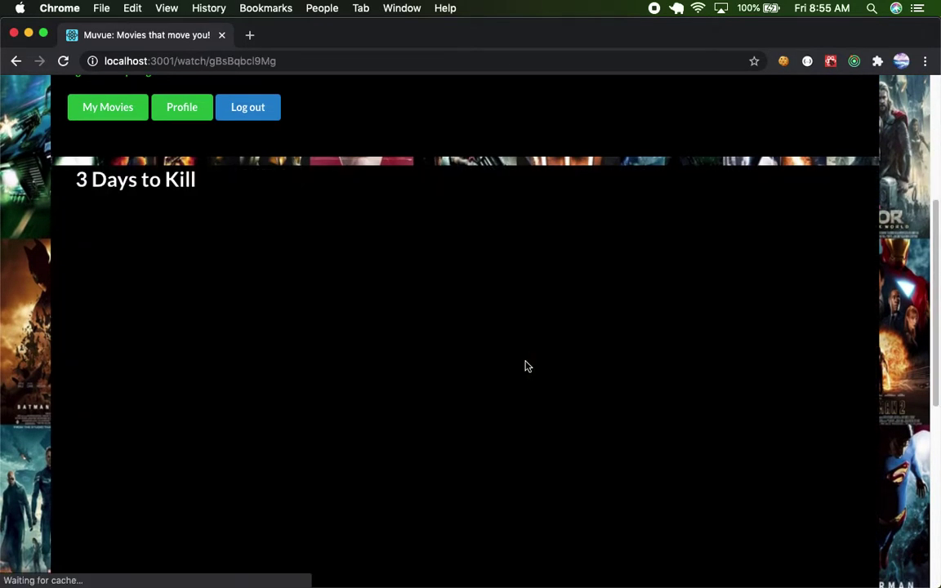
scroll(527, 366, "down", 1)
scroll(528, 366, "down", 4)
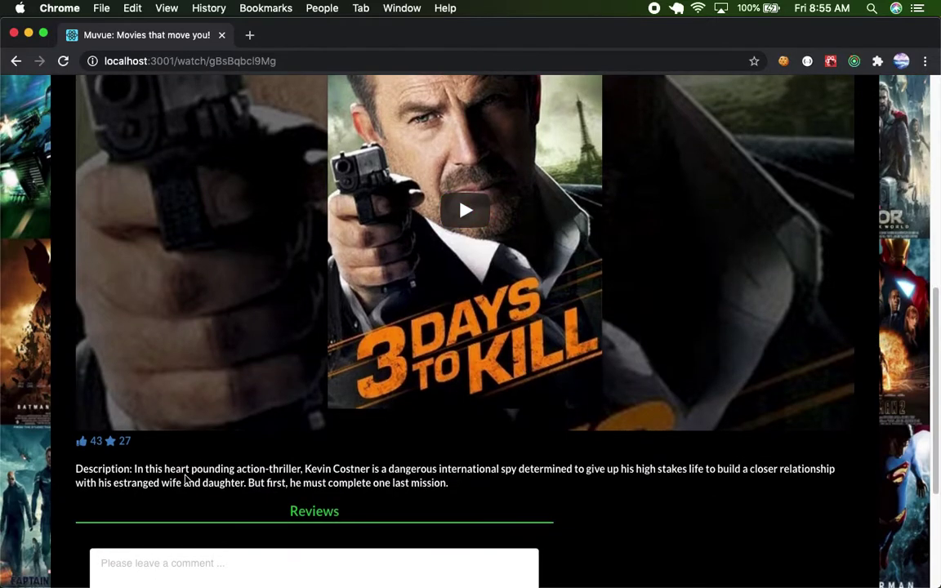
left_click(83, 442)
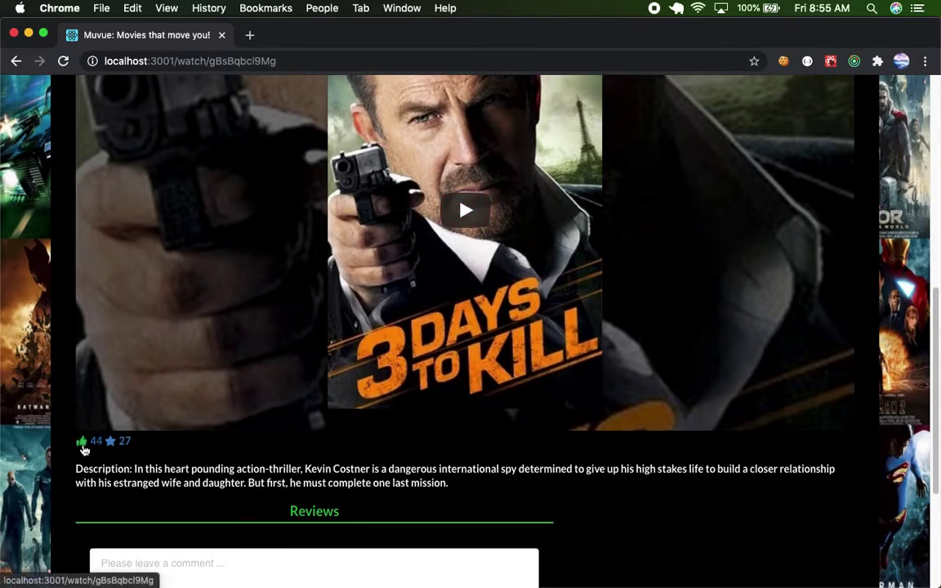
left_click(110, 442)
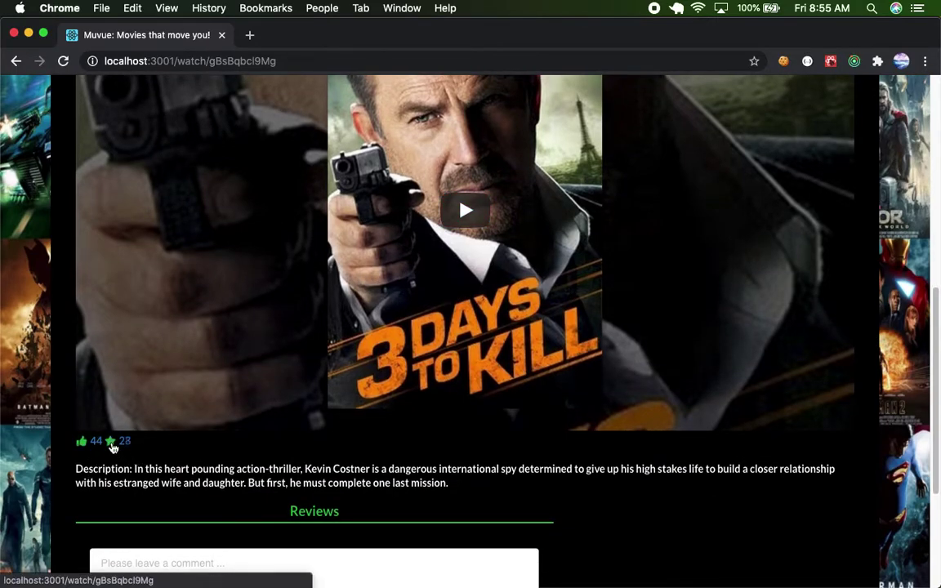
scroll(208, 453, "down", 4)
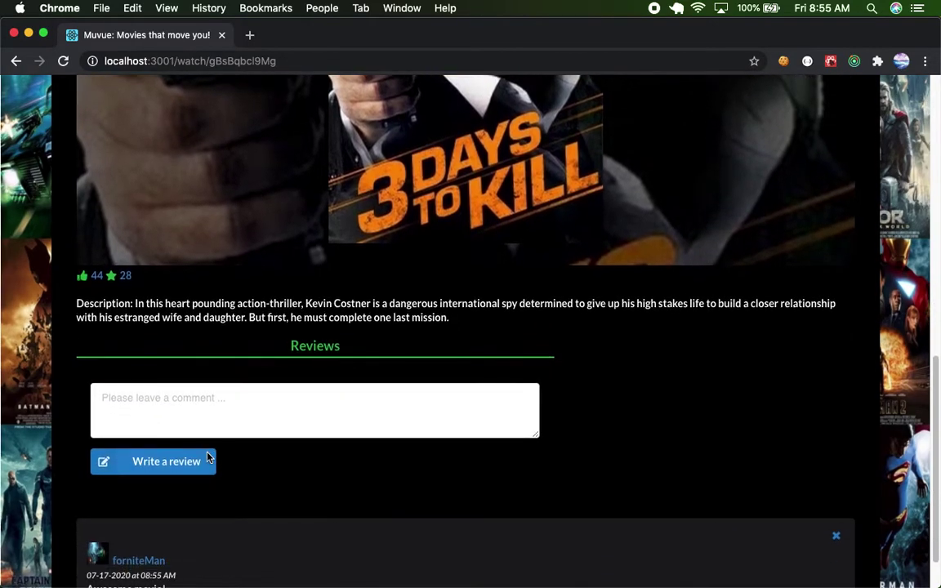
scroll(203, 416, "down", 1)
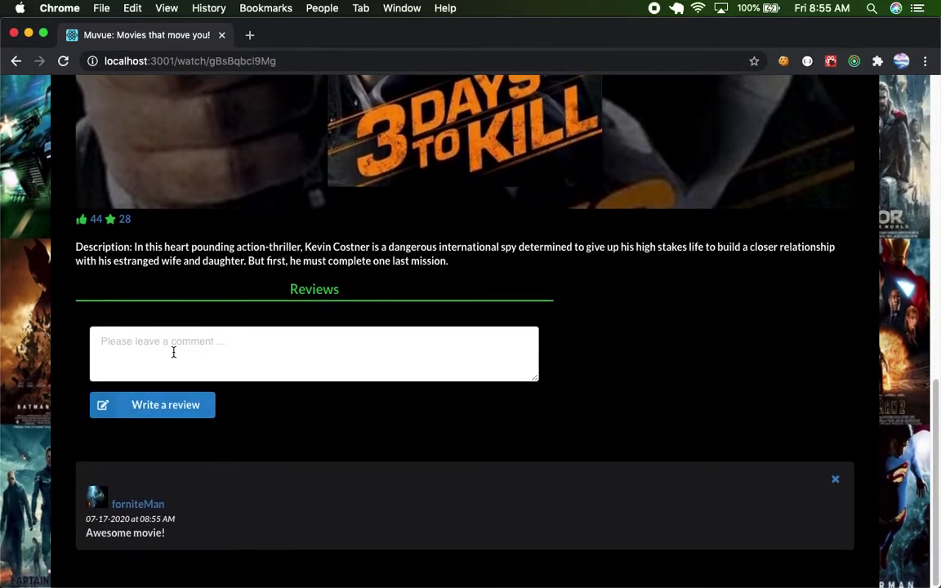
Post a 'Very cool movie!' review on 3 Days to Kill and check its posting date.
left_click(173, 351)
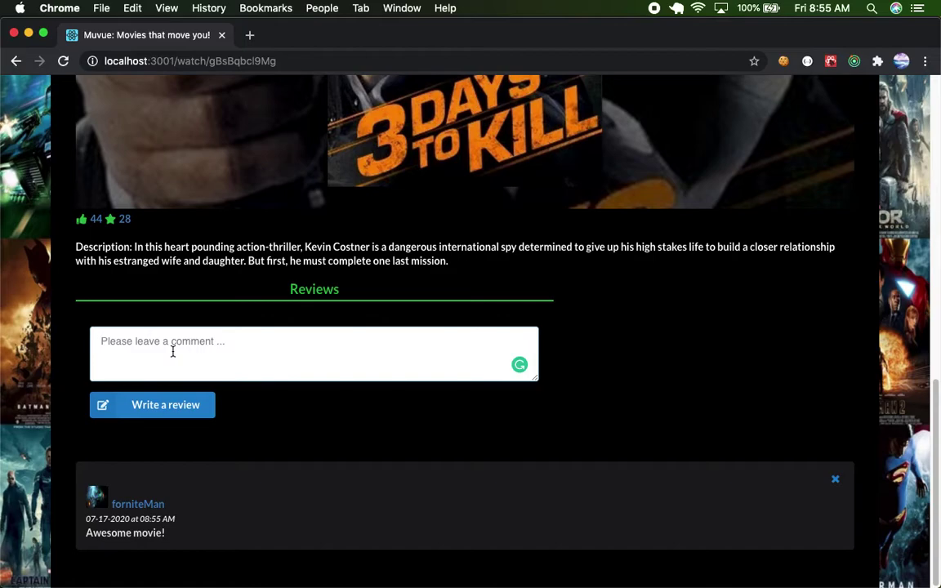
type("Very cool movie!")
left_click(158, 406)
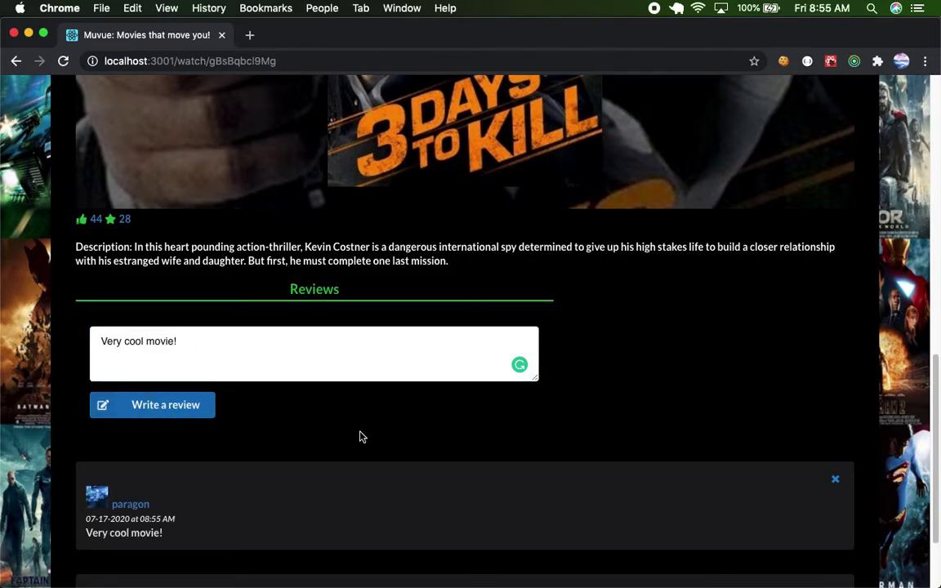
scroll(360, 437, "down", 3)
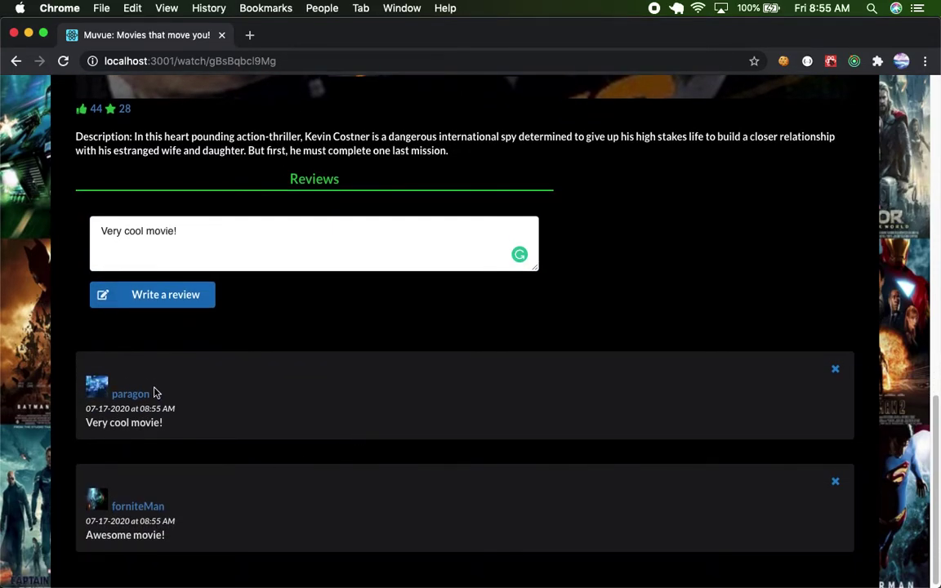
left_click_drag(87, 408, 126, 409)
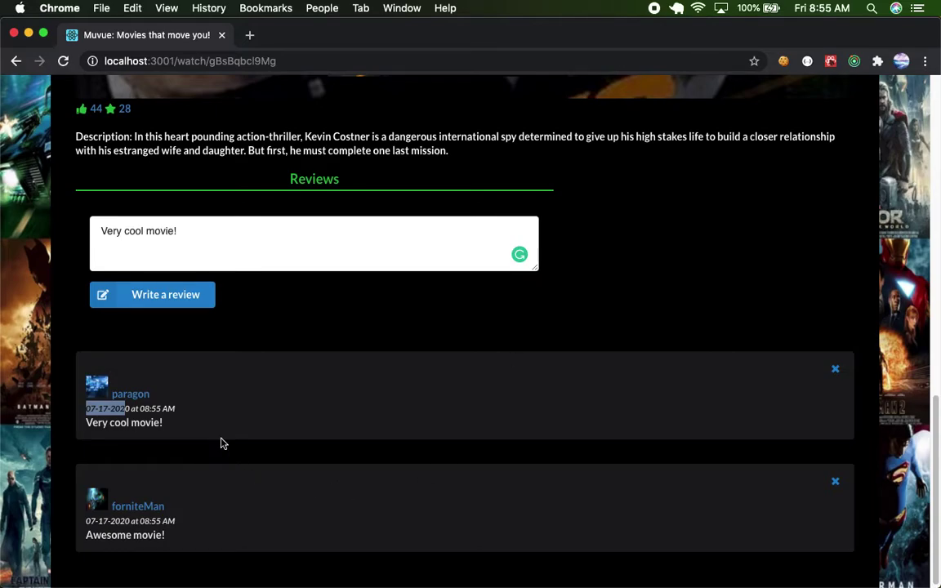
Delete your review and repost 'Very cool movie!' so it sits above 'Awesome movie!'.
left_click(835, 369)
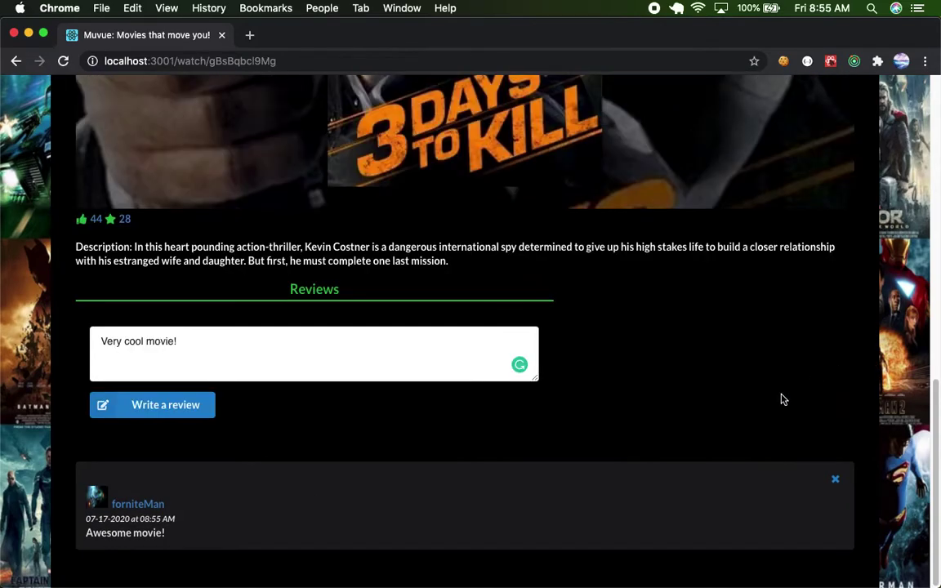
left_click(196, 406)
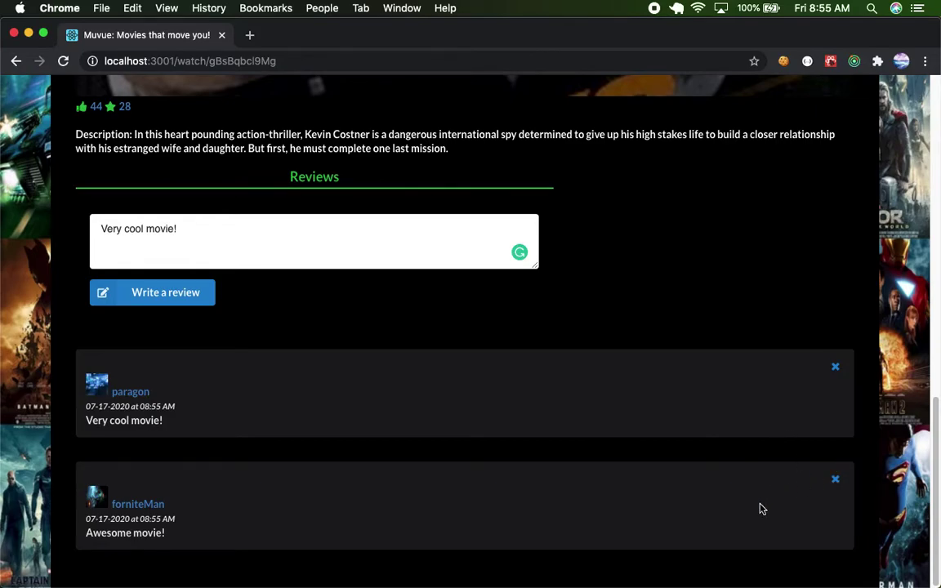
scroll(760, 509, "up", 10)
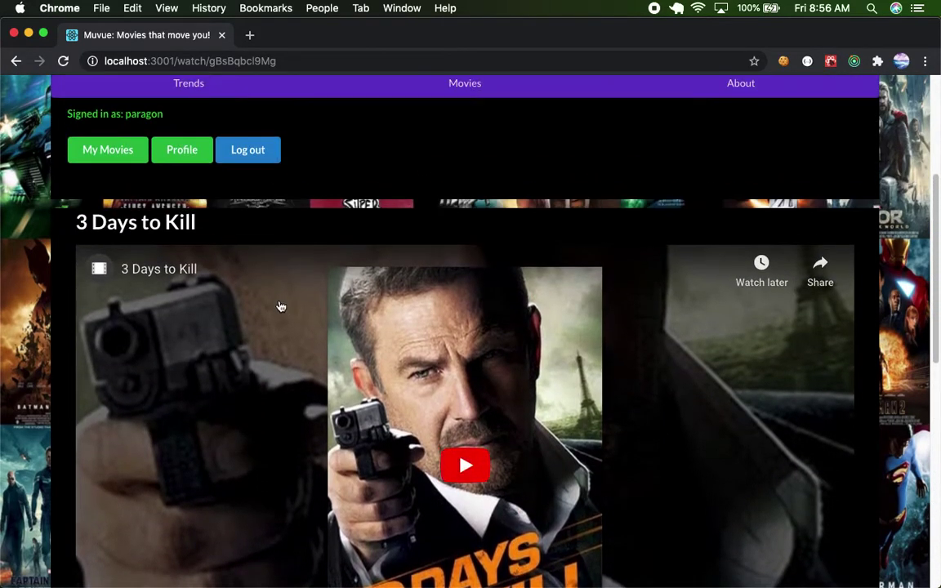
scroll(262, 321, "down", 4)
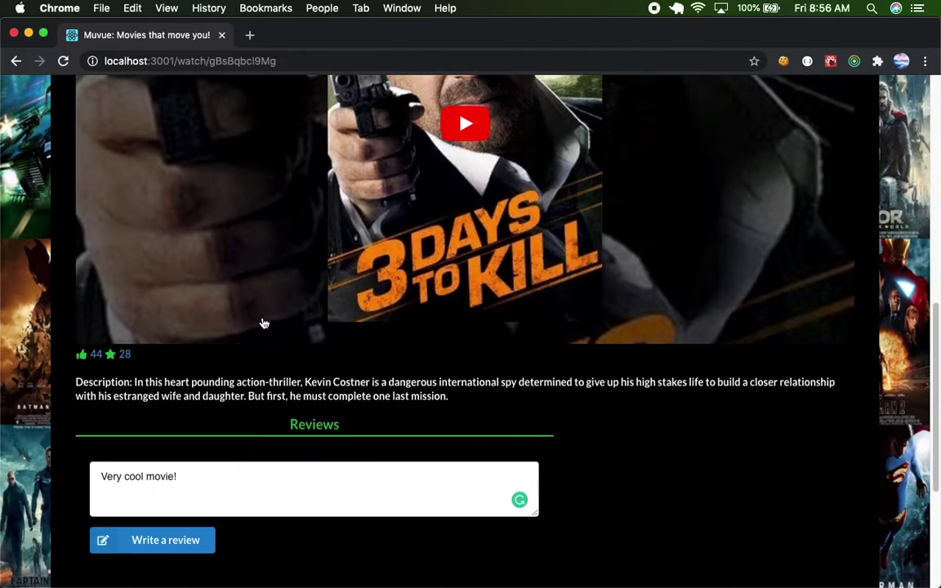
scroll(262, 321, "up", 3)
Open My Movies and scroll through My Favorites and Movies I Liked, both showing 3 Days to Kill.
scroll(126, 89, "up", 1)
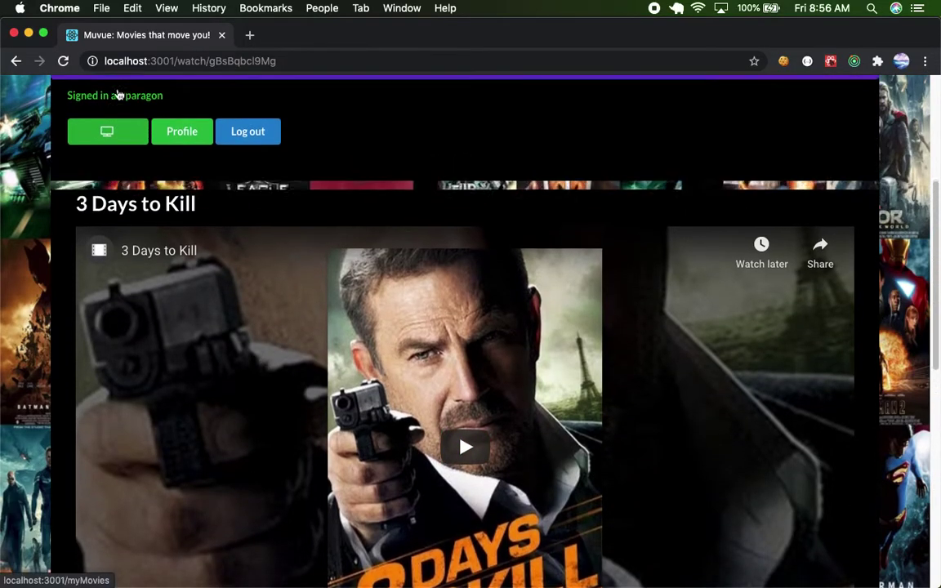
left_click(123, 137)
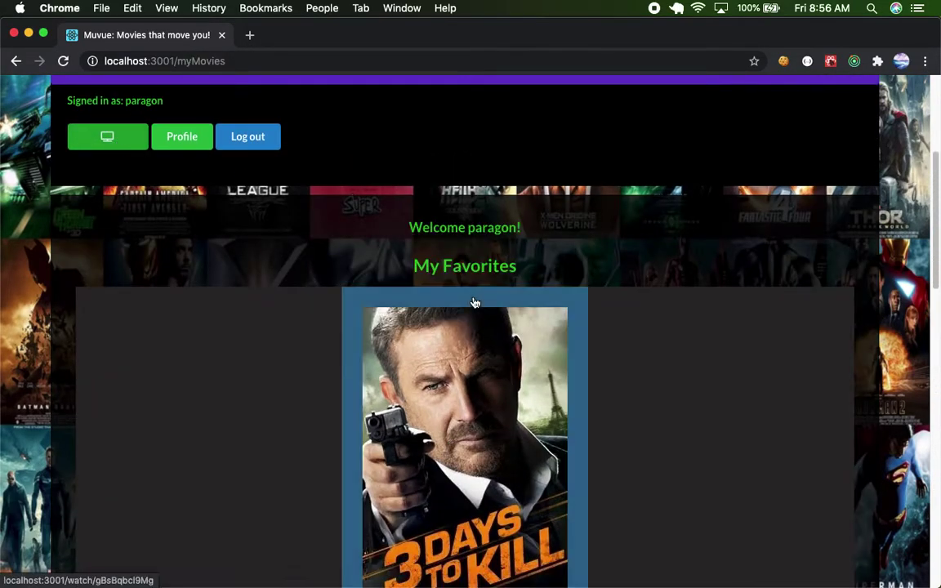
scroll(475, 303, "down", 2)
scroll(475, 303, "down", 1)
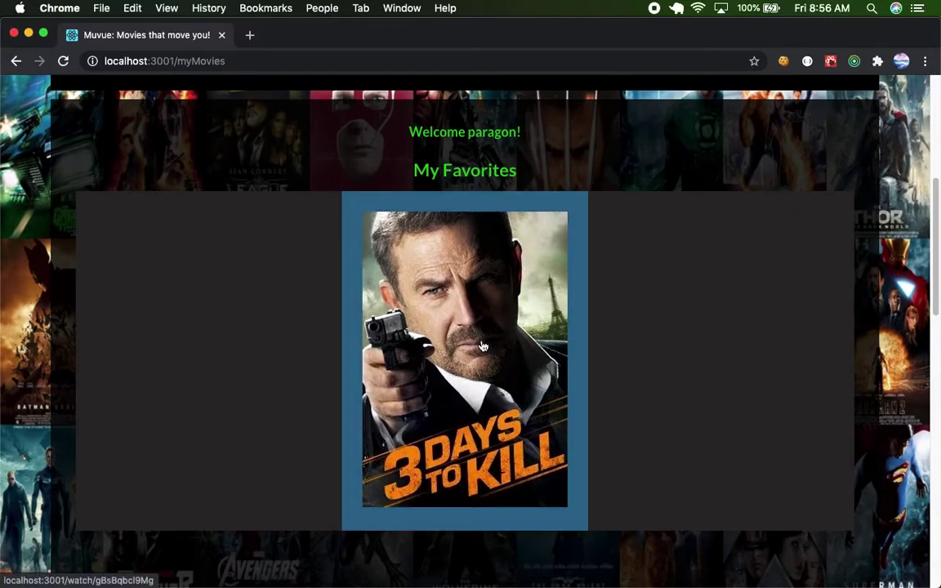
scroll(483, 346, "down", 8)
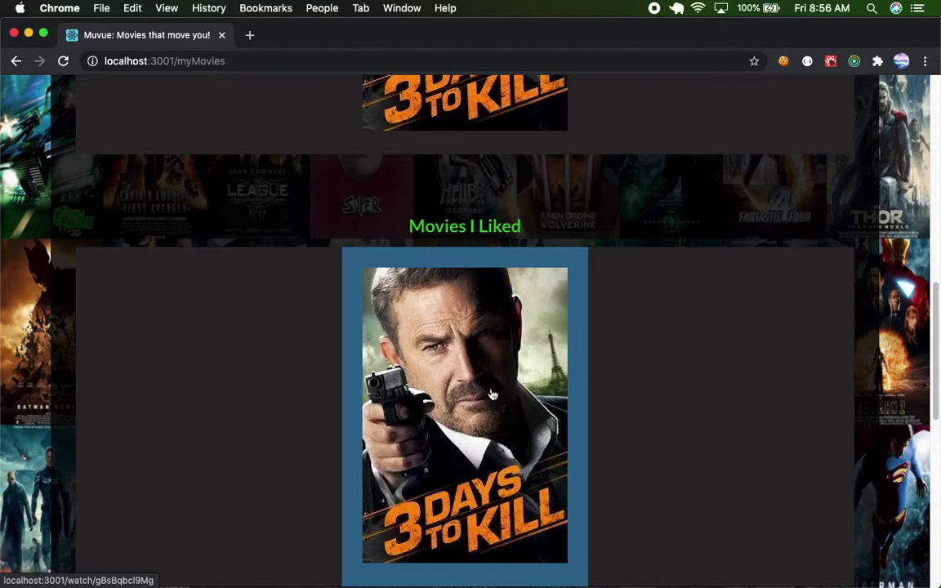
scroll(493, 395, "down", 2)
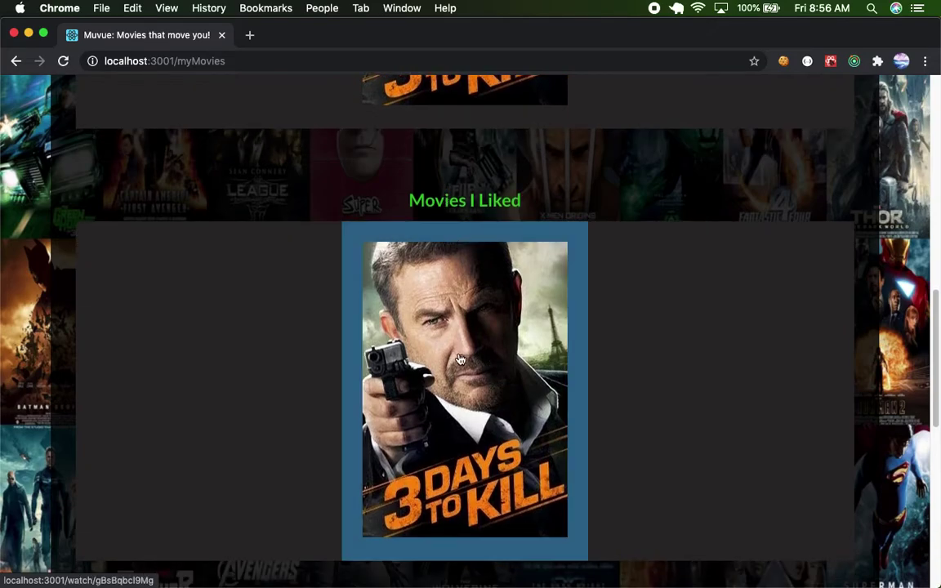
scroll(460, 360, "down", 2)
scroll(460, 360, "up", 8)
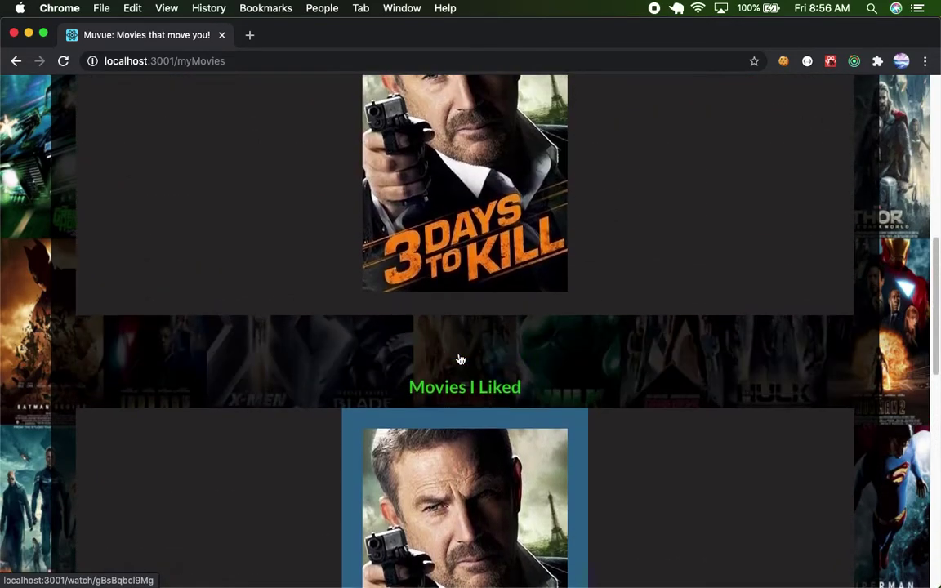
Visit the 3 Days to Kill watch page, then return to My Movies.
scroll(460, 359, "up", 1)
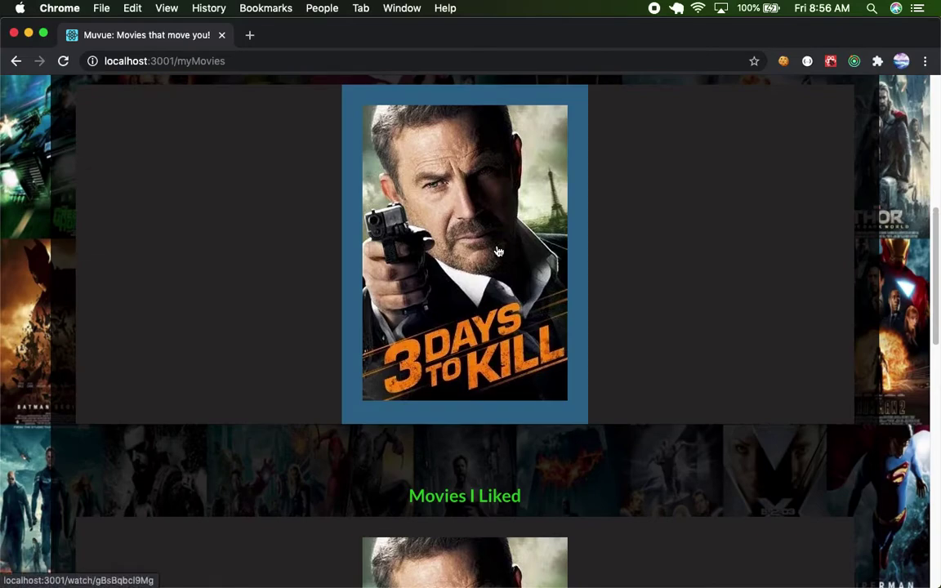
left_click(498, 252)
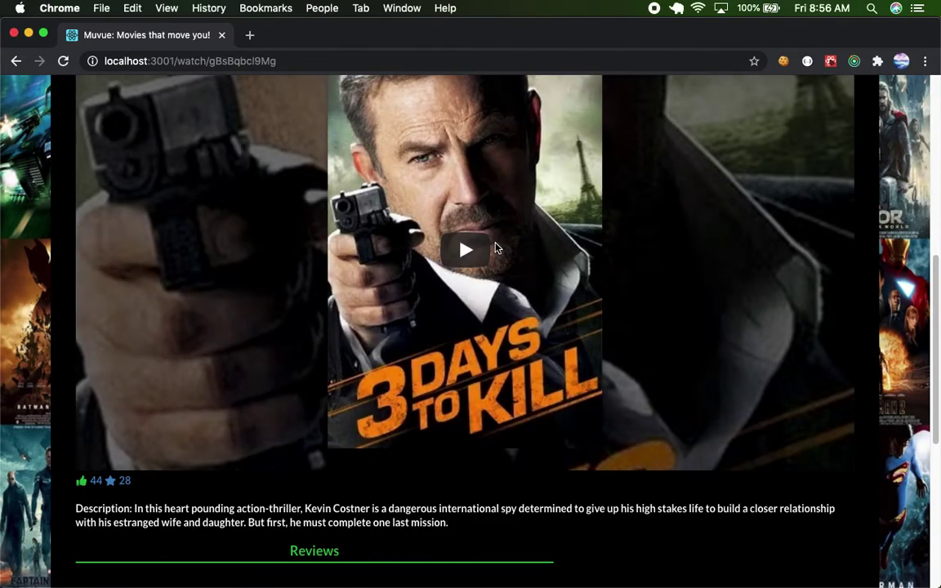
scroll(496, 247, "down", 2)
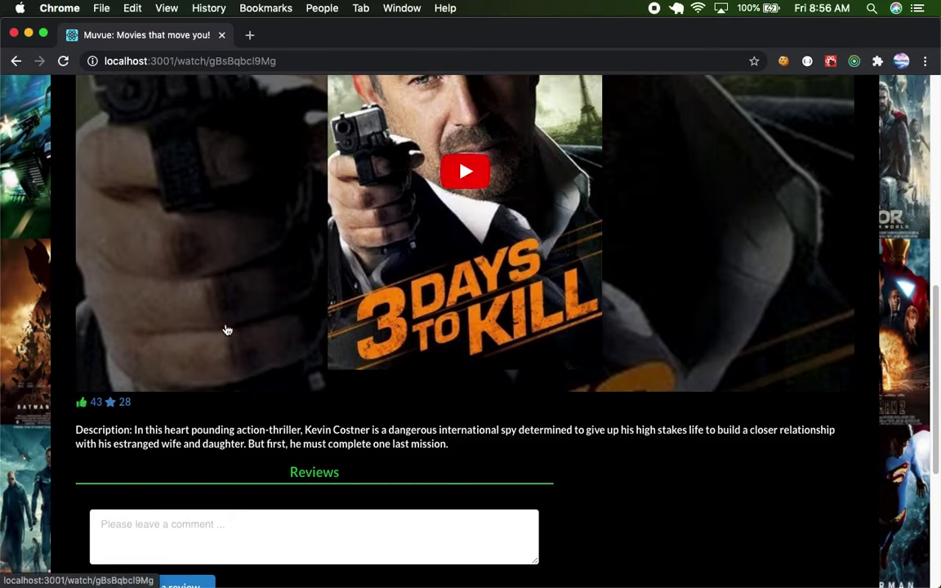
scroll(229, 327, "up", 6)
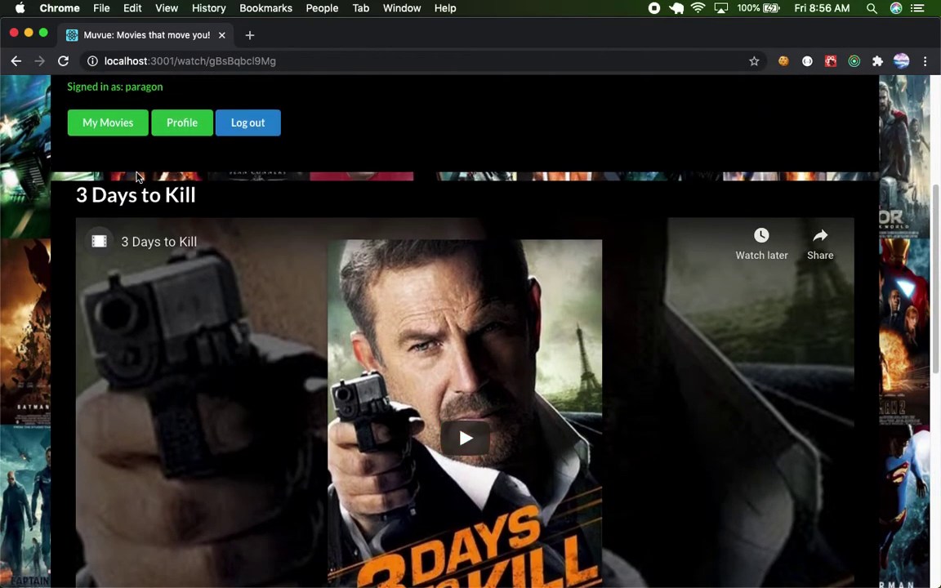
left_click(115, 126)
scroll(333, 288, "down", 5)
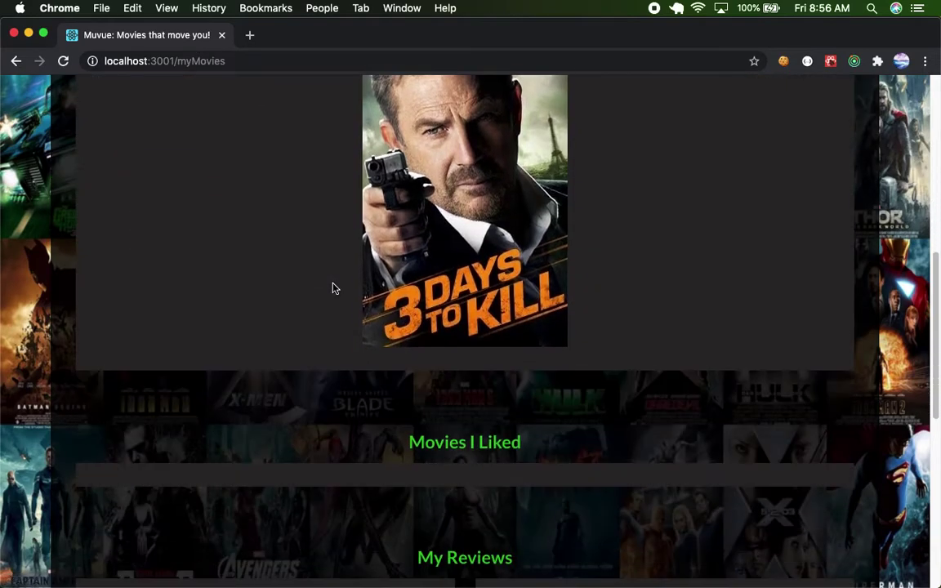
scroll(498, 406, "up", 8)
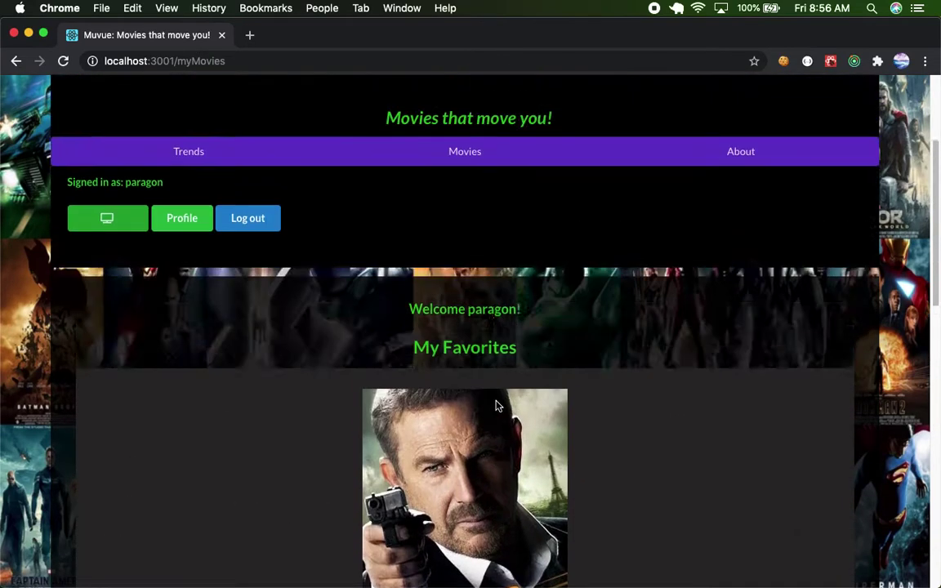
Log out and sign in as the second user with the saved username and password.
left_click(237, 305)
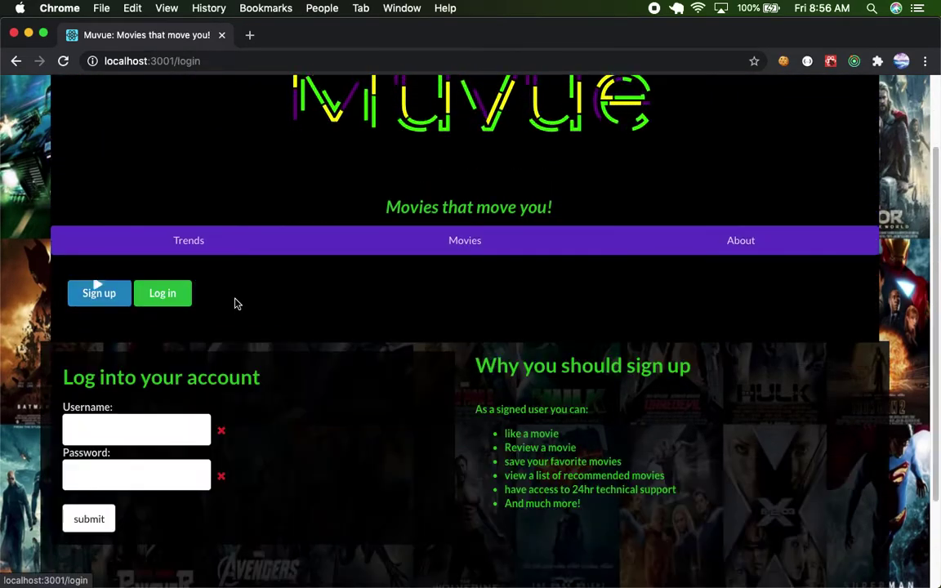
left_click(110, 430)
left_click(104, 268)
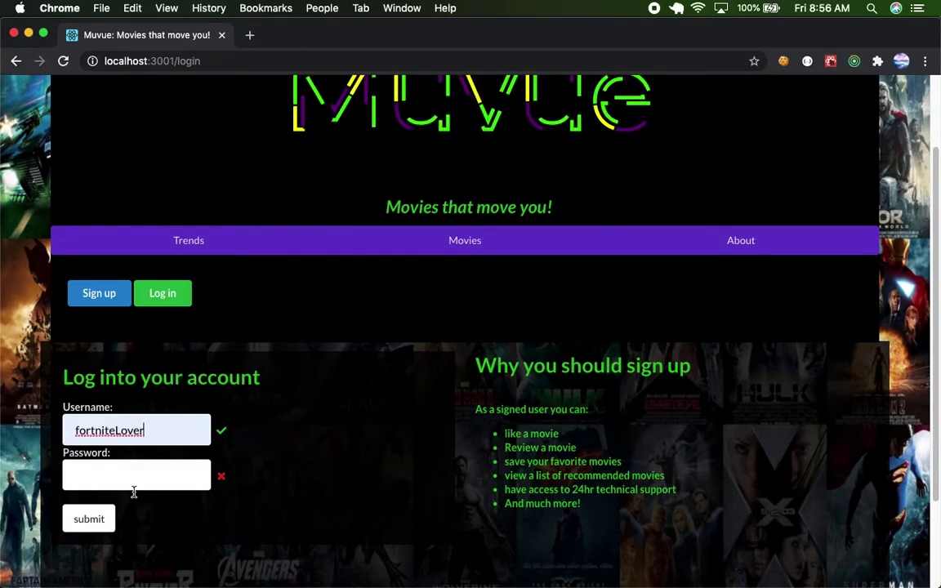
left_click(125, 468)
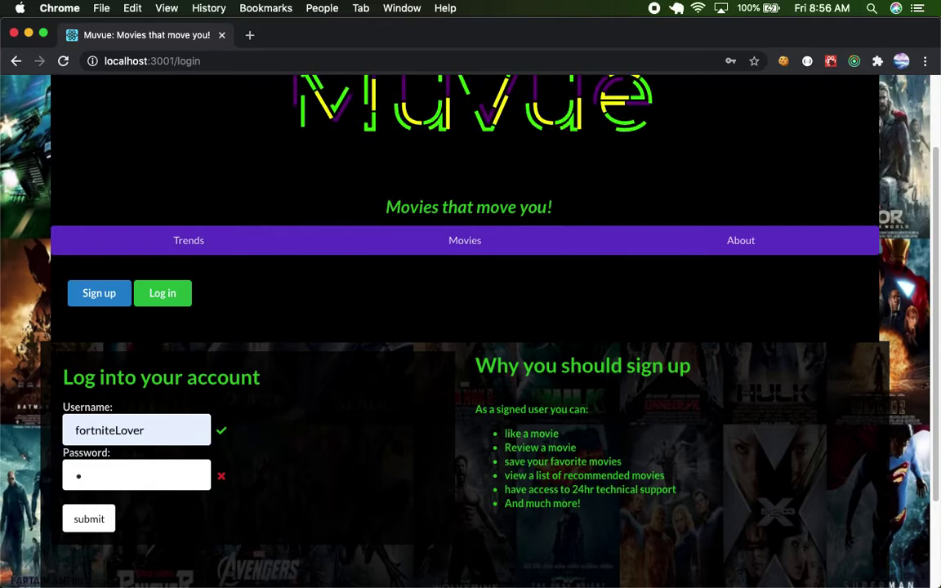
left_click(90, 522)
scroll(414, 414, "down", 2)
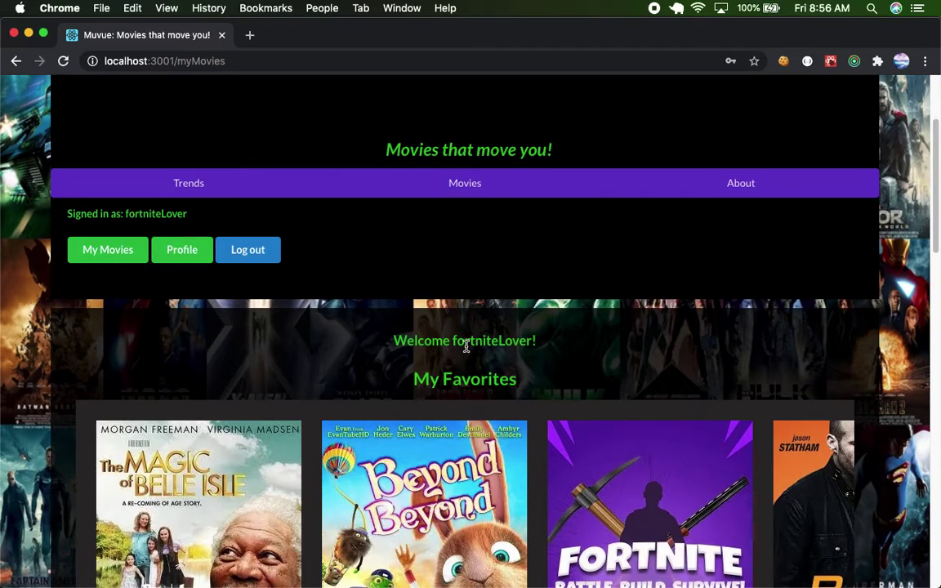
scroll(466, 348, "down", 5)
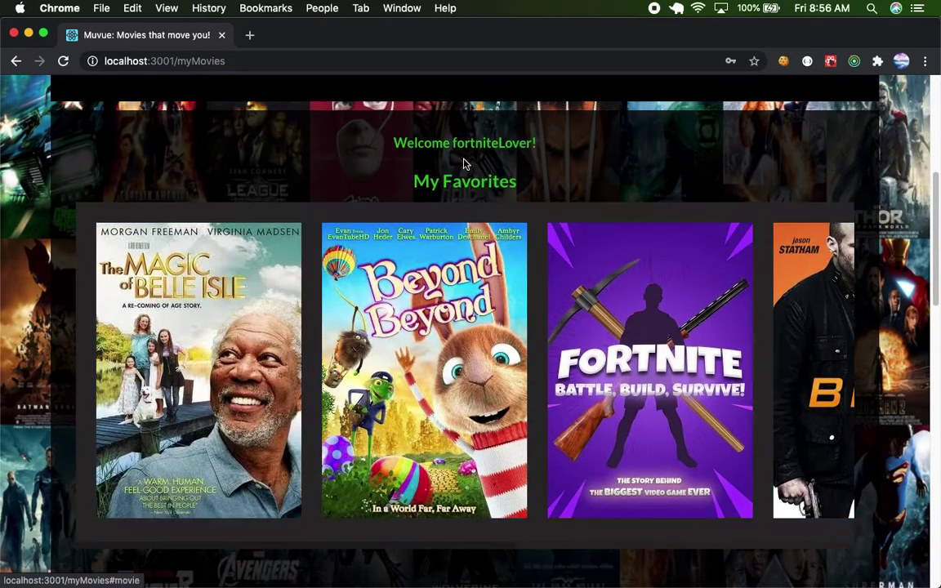
scroll(356, 326, "down", 1)
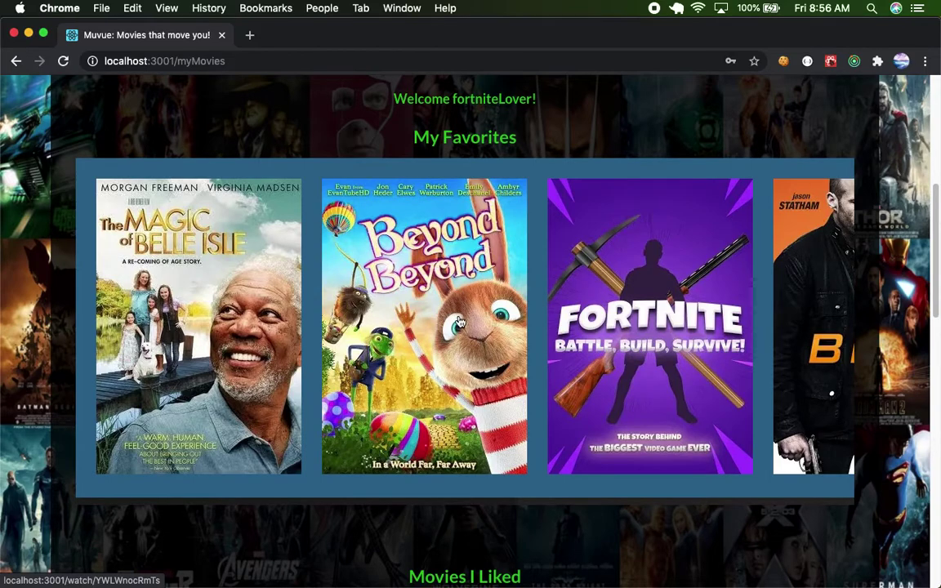
scroll(460, 322, "right", 7)
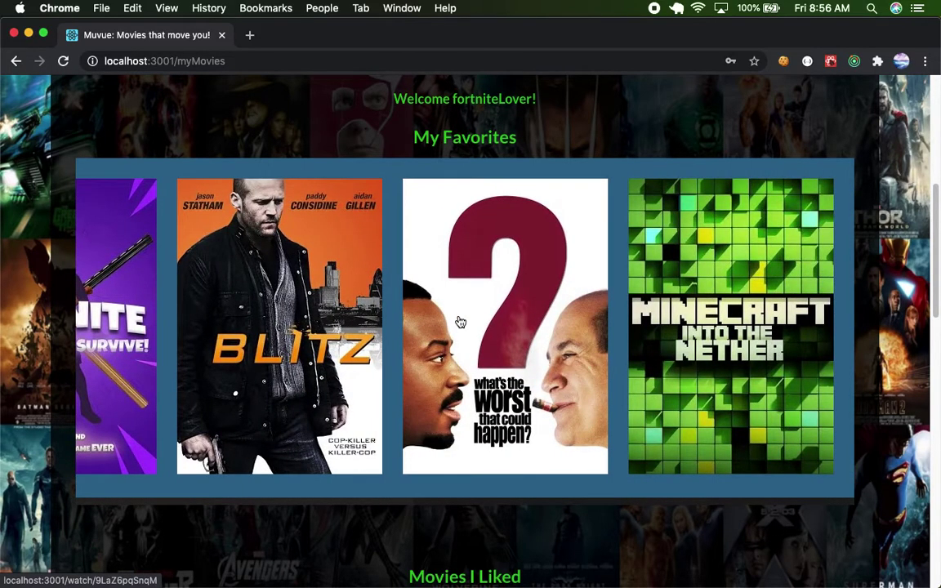
scroll(529, 317, "down", 2)
scroll(529, 317, "left", 7)
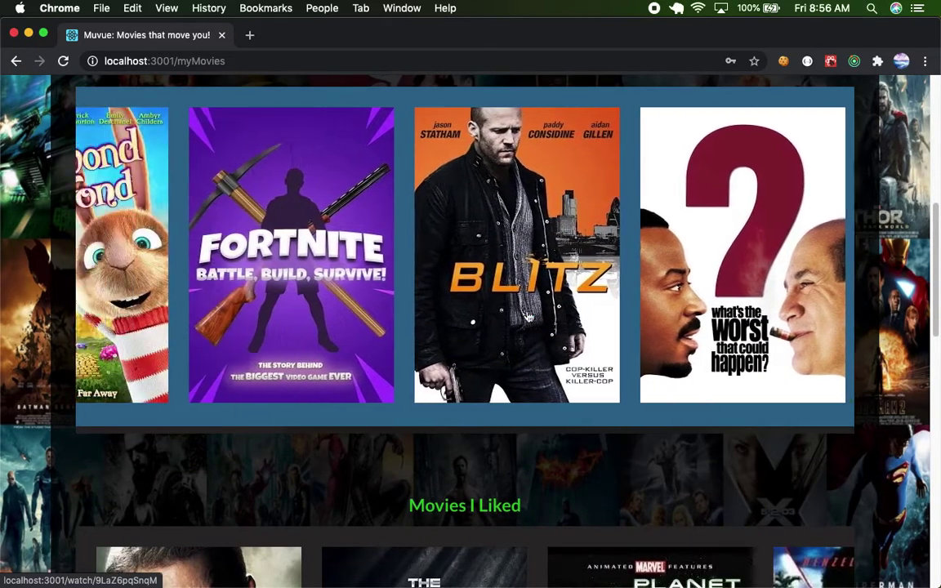
scroll(528, 317, "down", 4)
scroll(529, 317, "down", 2)
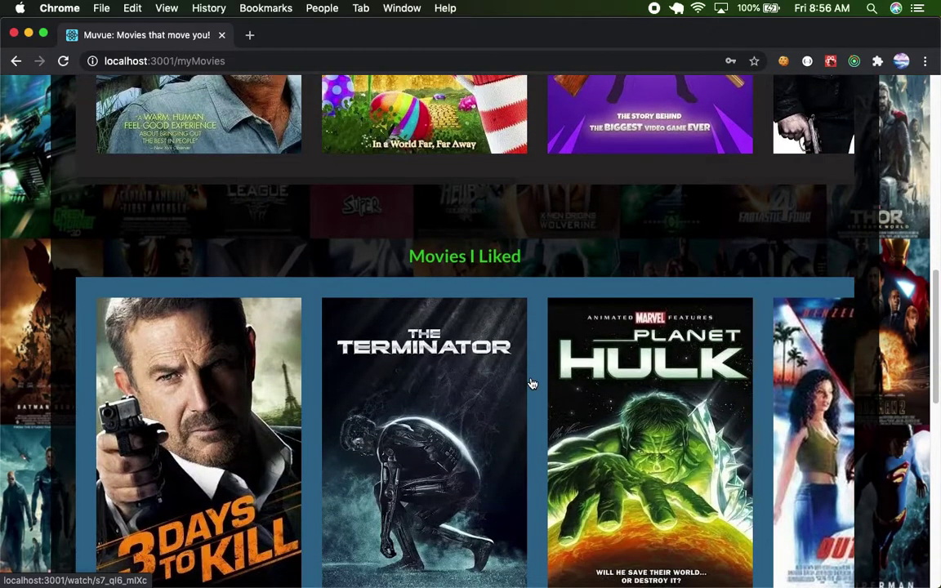
scroll(531, 383, "right", 8)
scroll(531, 383, "left", 5)
scroll(531, 383, "left", 3)
scroll(531, 383, "down", 4)
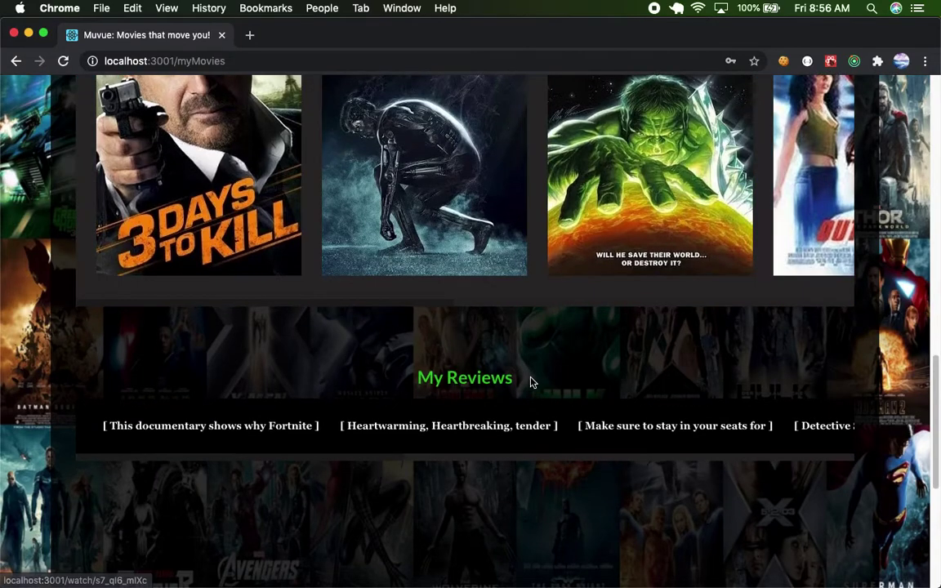
scroll(488, 446, "right", 4)
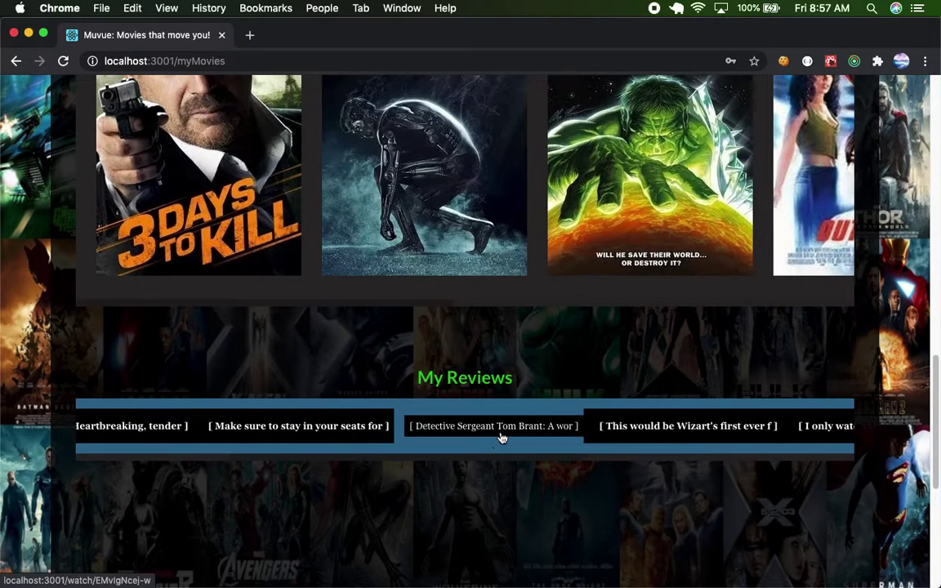
scroll(668, 427, "right", 3)
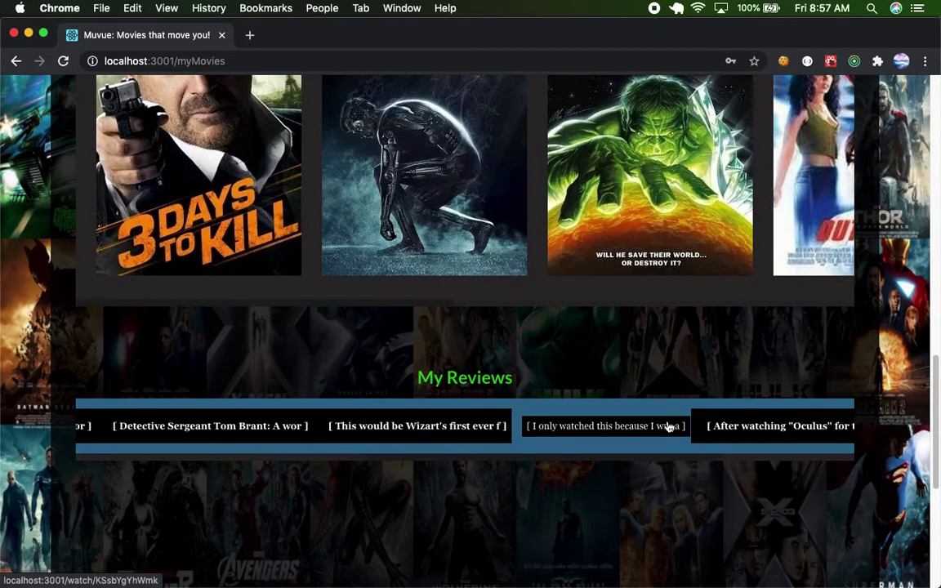
scroll(752, 426, "right", 4)
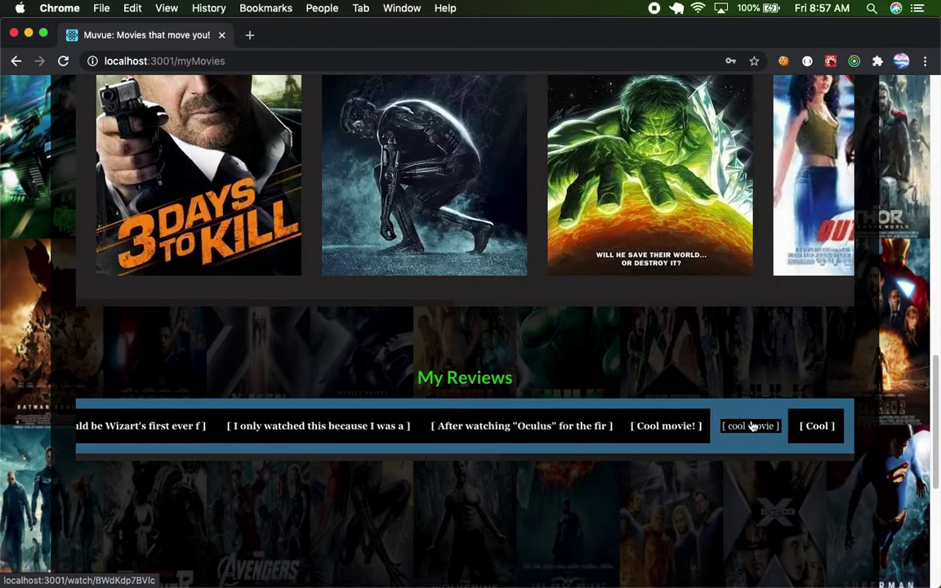
scroll(511, 442, "left", 6)
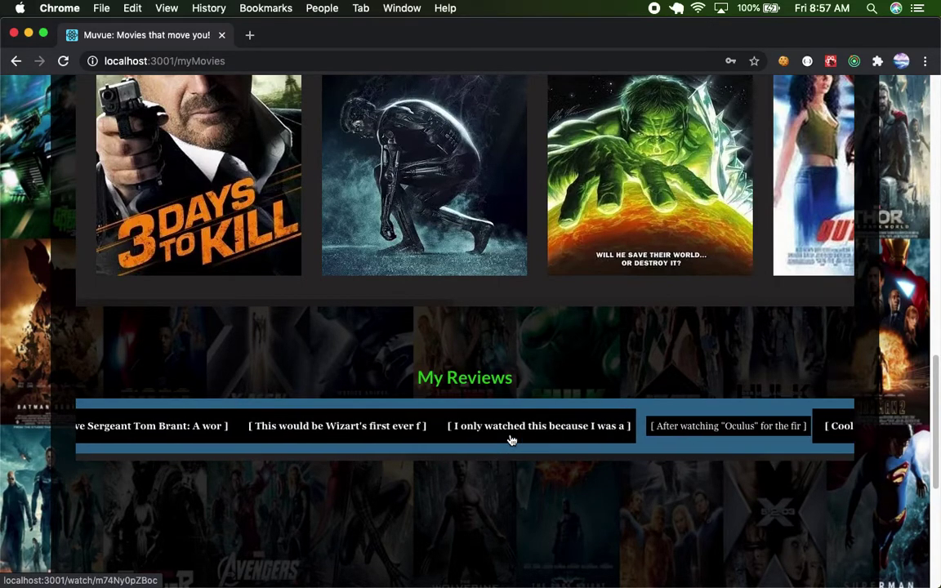
scroll(515, 440, "left", 5)
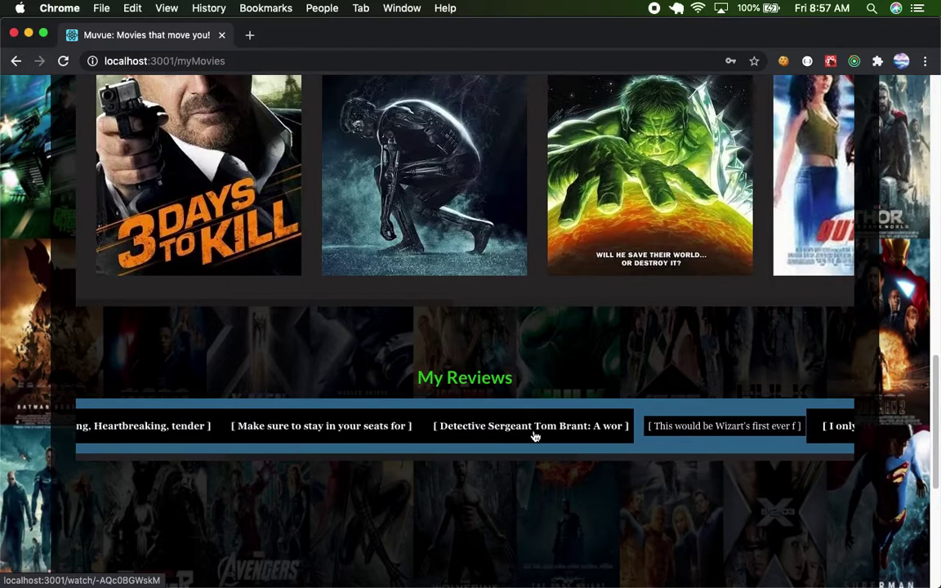
scroll(535, 437, "left", 1)
scroll(535, 437, "left", 1)
scroll(535, 438, "right", 7)
scroll(535, 438, "right", 7)
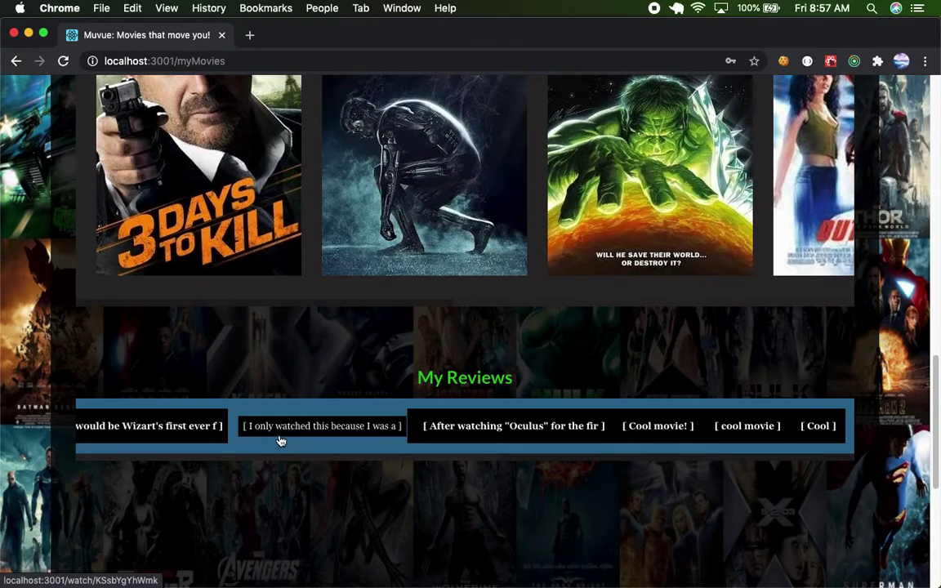
scroll(347, 435, "left", 14)
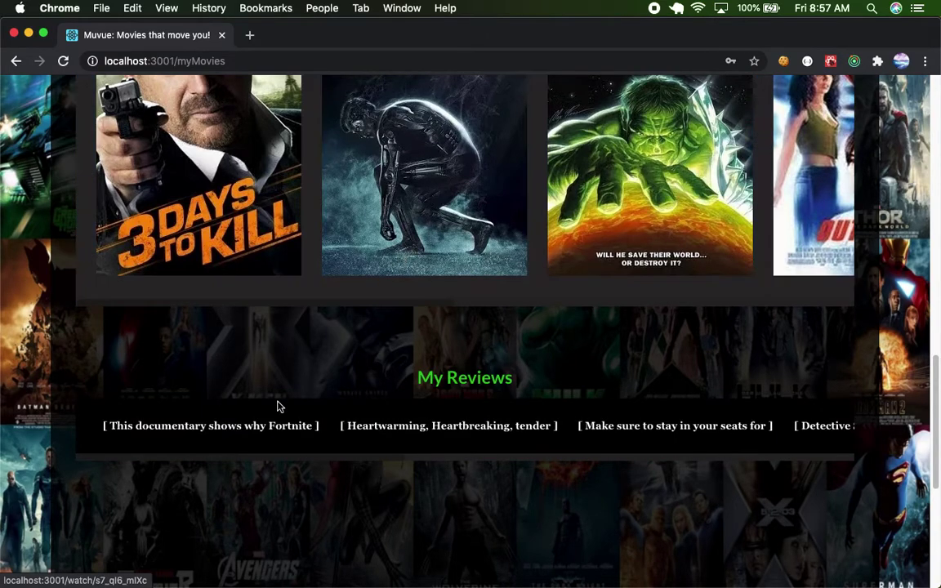
Play the Fortnite: Battle, Build, Survive! video briefly from its review, then reload the page.
left_click(235, 429)
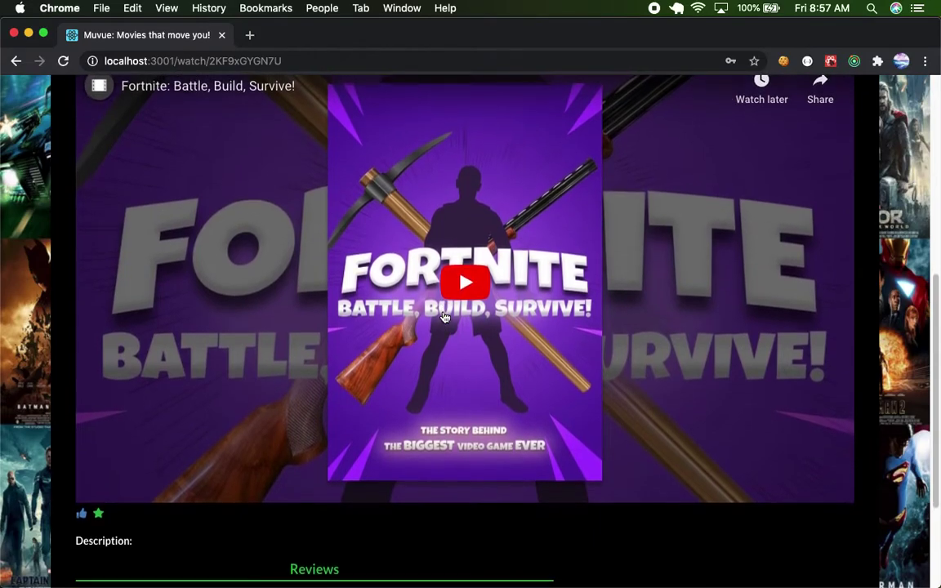
left_click(420, 261)
scroll(406, 366, "down", 5)
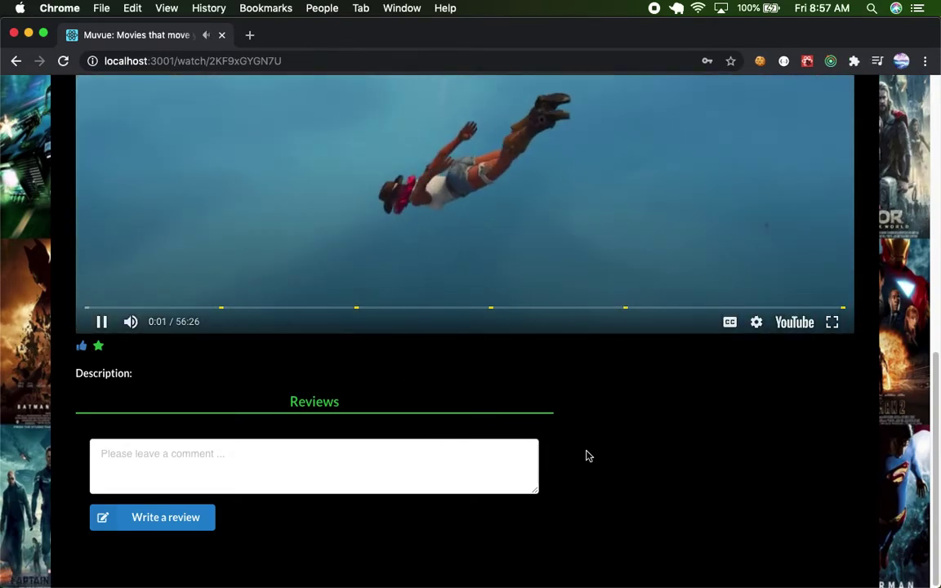
scroll(588, 453, "up", 5)
scroll(589, 454, "down", 5)
scroll(586, 455, "up", 1)
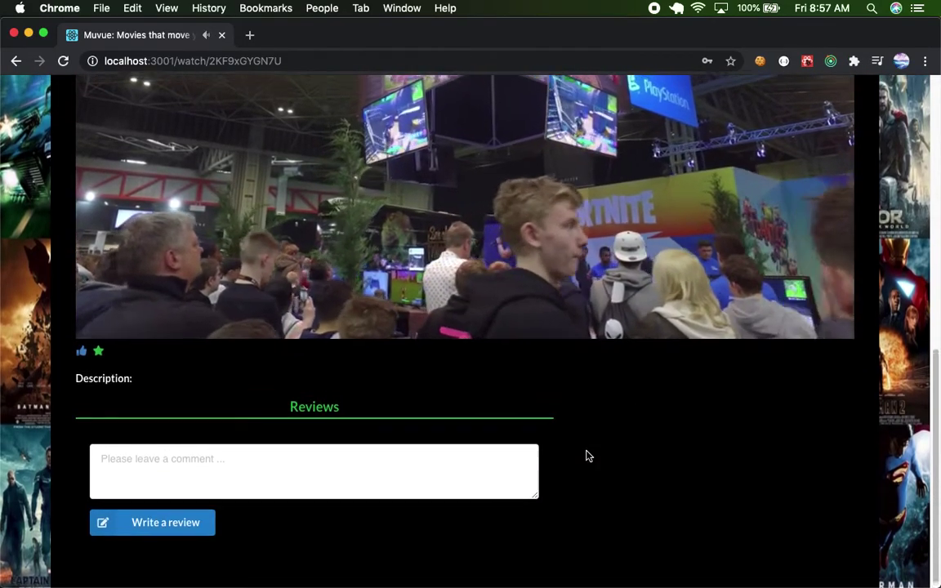
key("super+r")
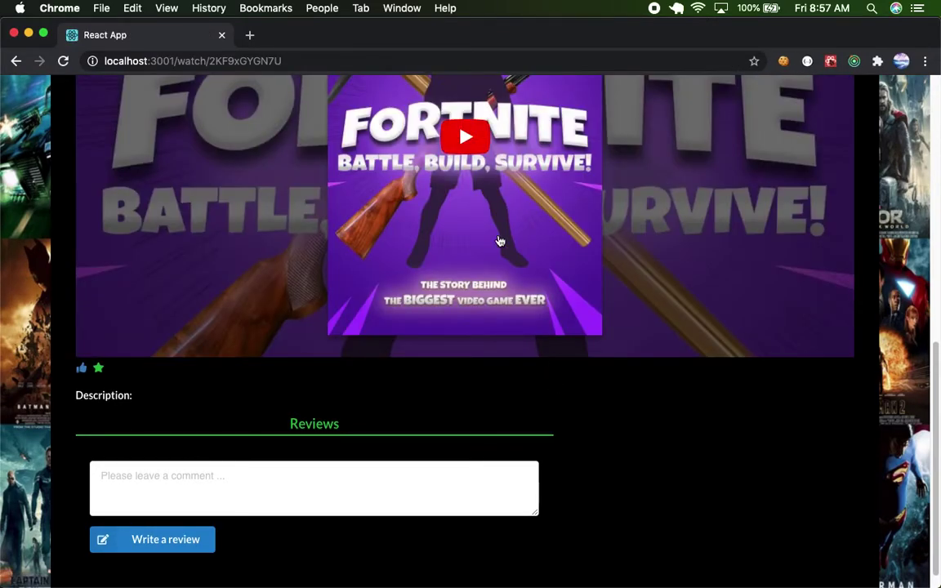
scroll(457, 327, "down", 4)
scroll(452, 335, "up", 1)
scroll(453, 335, "down", 10)
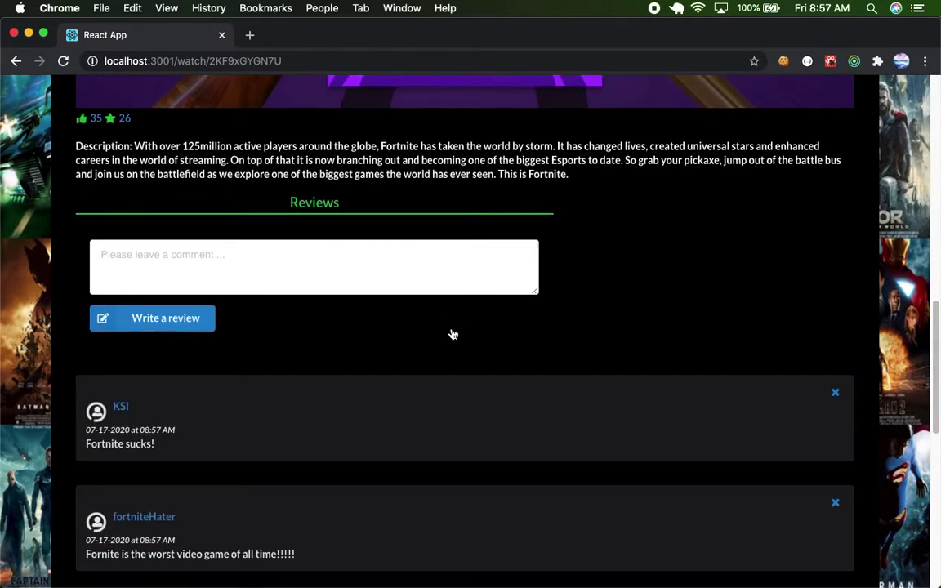
scroll(453, 336, "down", 15)
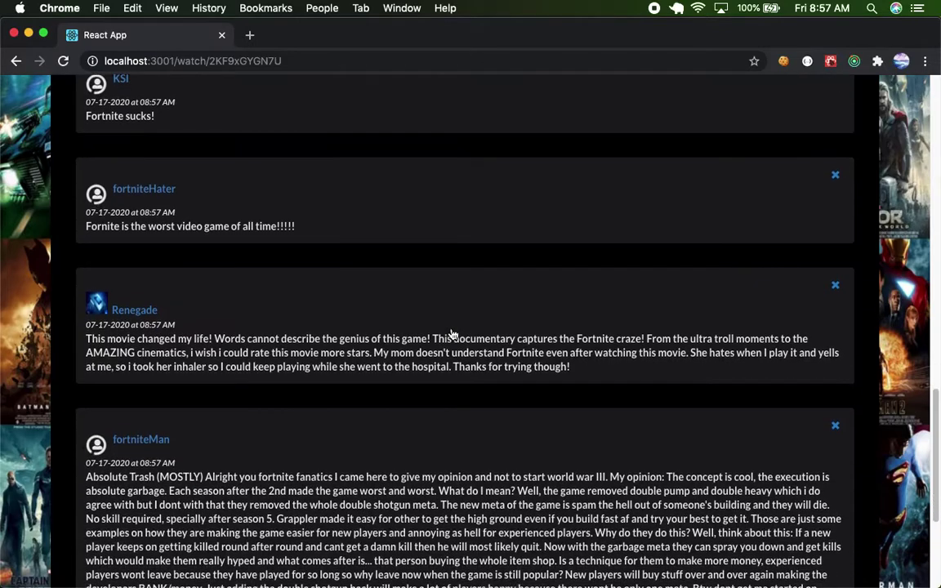
scroll(452, 335, "down", 3)
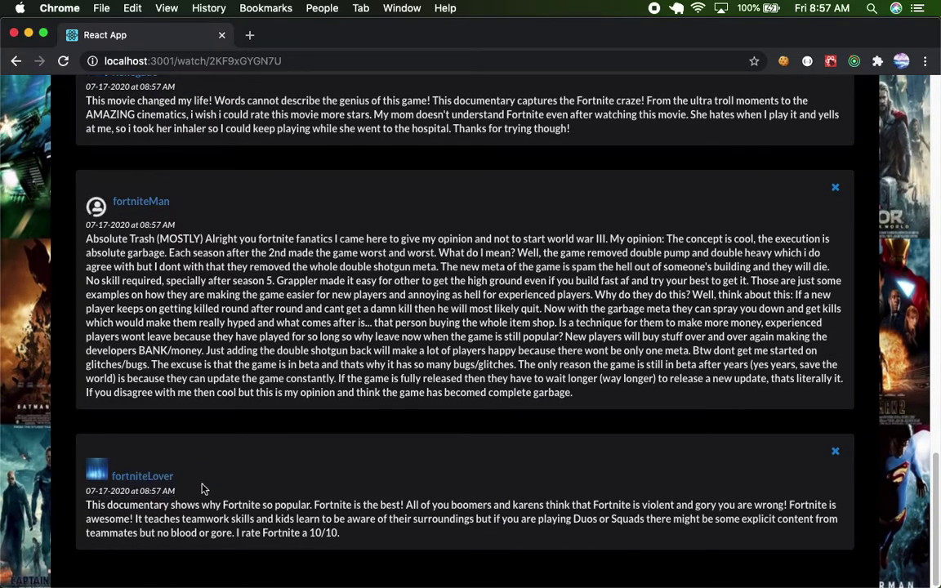
scroll(204, 489, "up", 16)
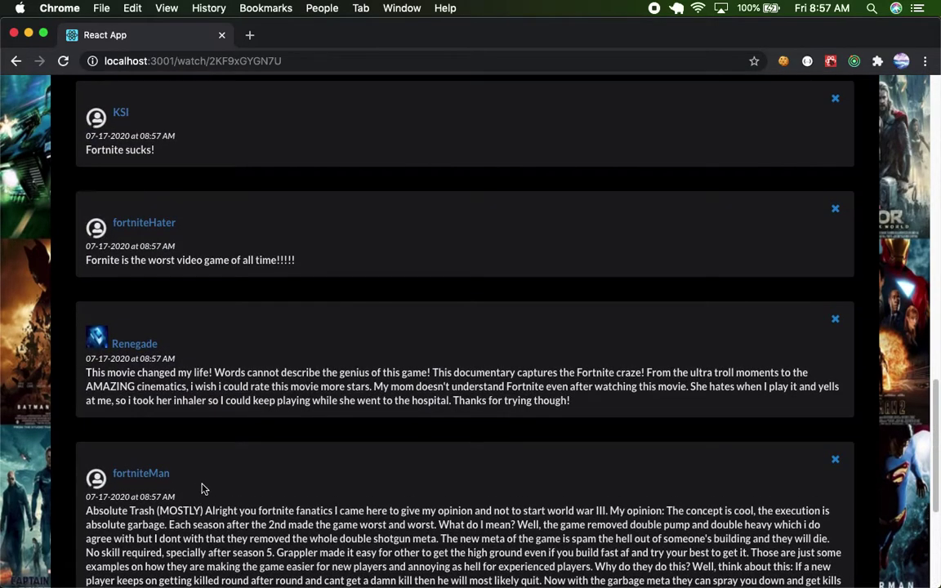
scroll(204, 489, "down", 16)
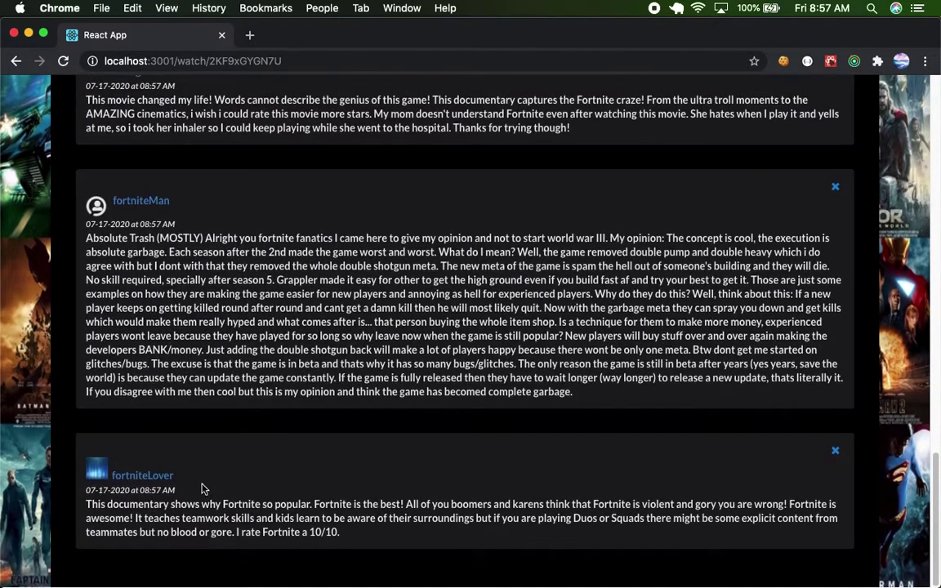
scroll(203, 489, "up", 9)
scroll(204, 489, "up", 5)
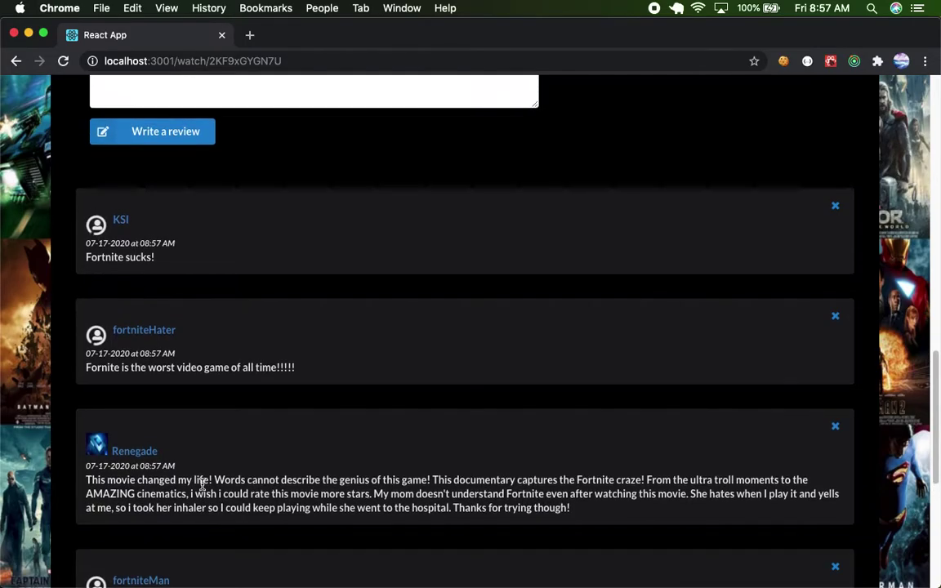
scroll(203, 485, "down", 2)
scroll(203, 485, "down", 10)
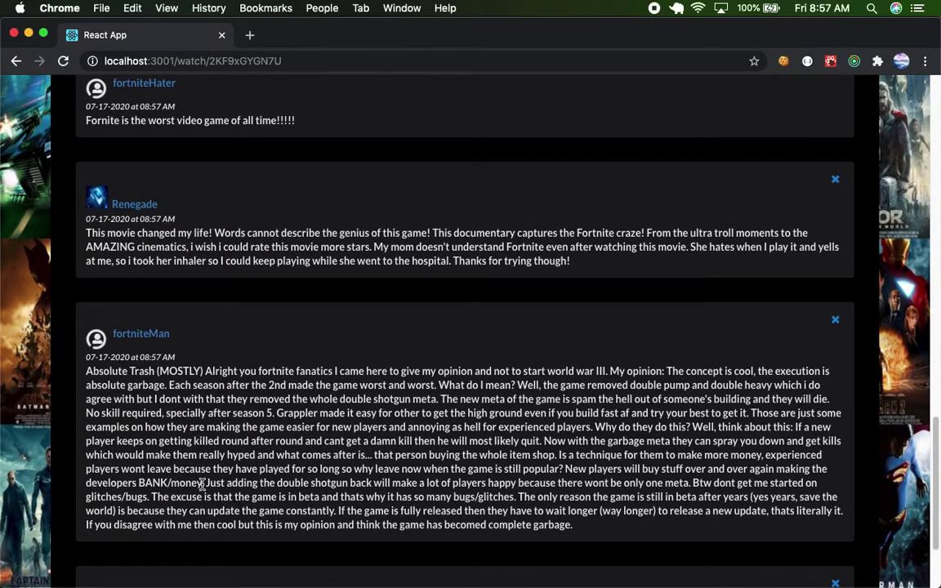
scroll(202, 484, "down", 2)
scroll(202, 485, "up", 18)
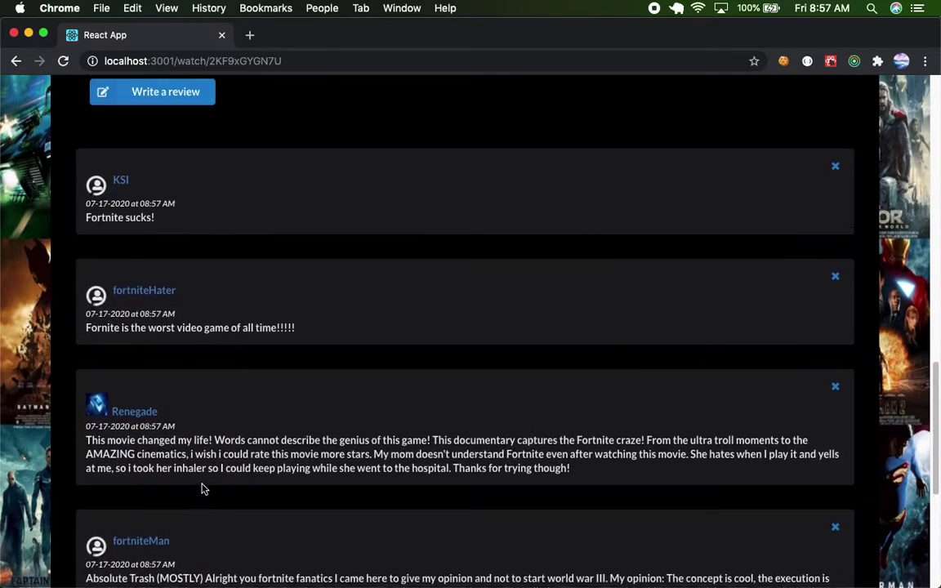
scroll(202, 488, "up", 20)
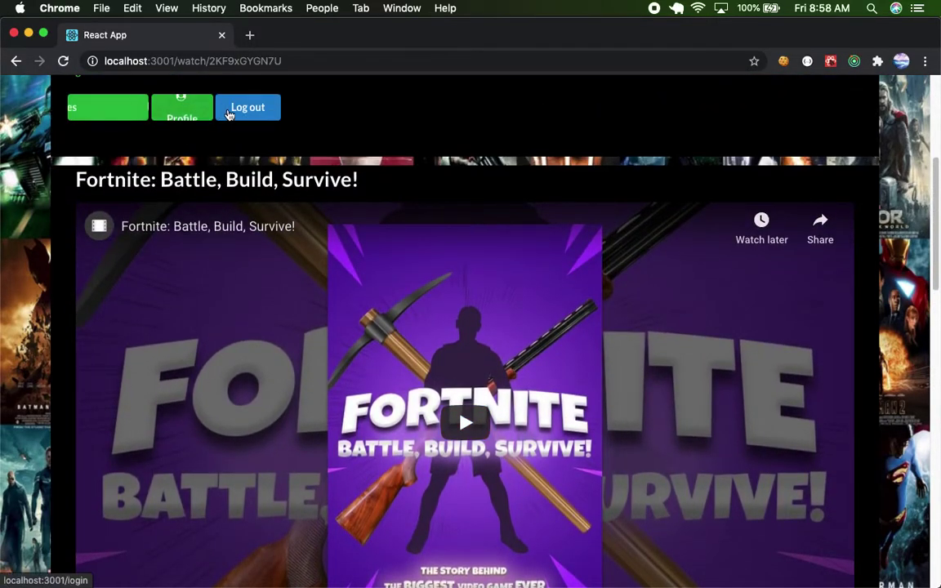
Sign out and view the About Muvue page listing React, Redux and Rails.
left_click(245, 116)
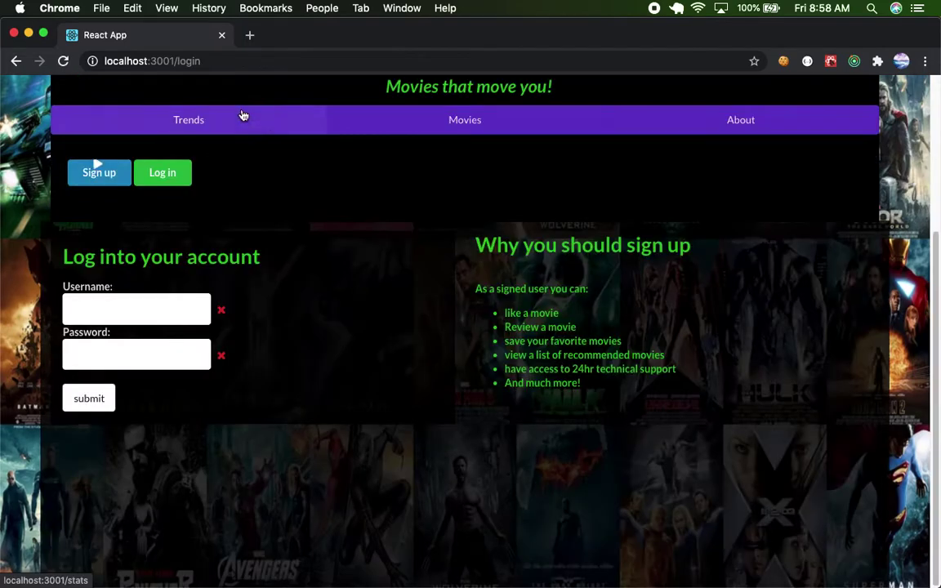
left_click(675, 120)
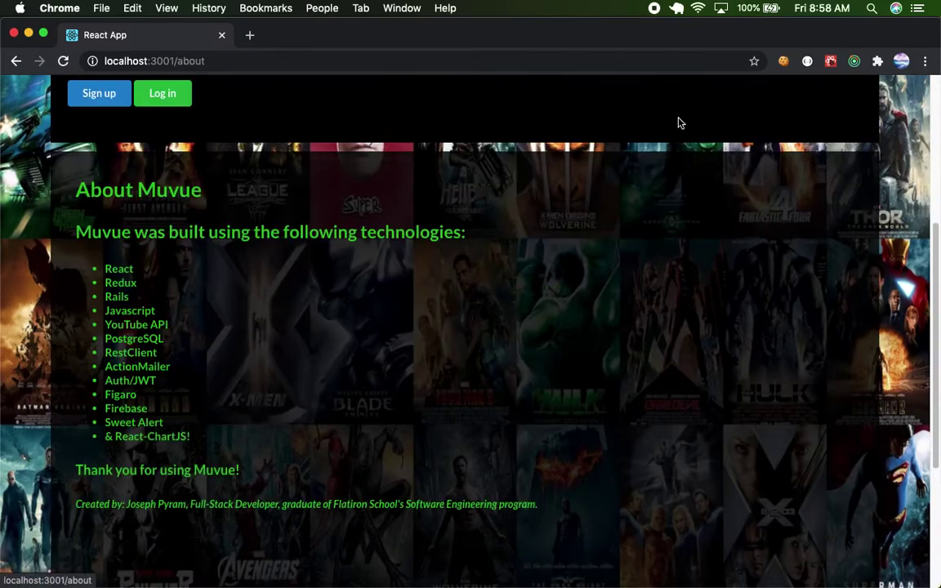
scroll(427, 260, "down", 2)
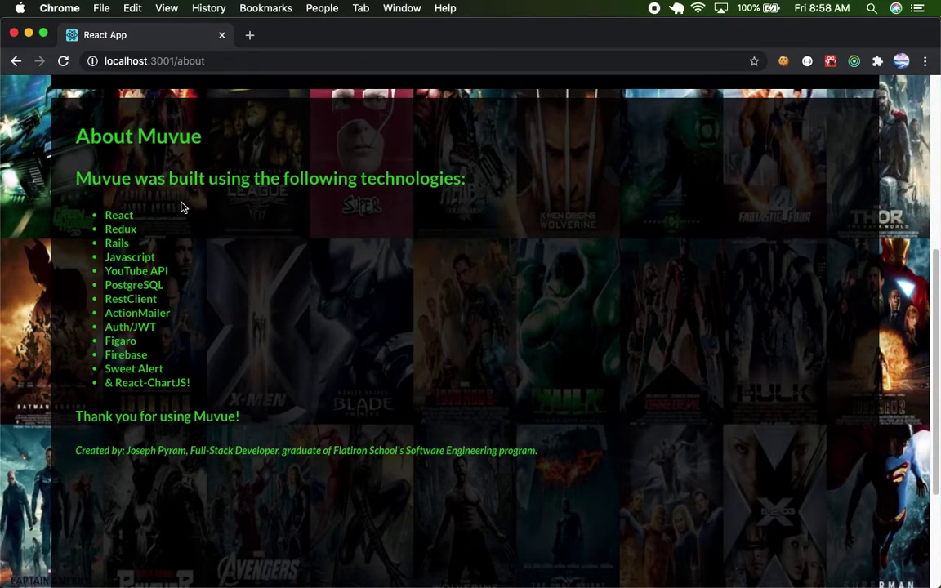